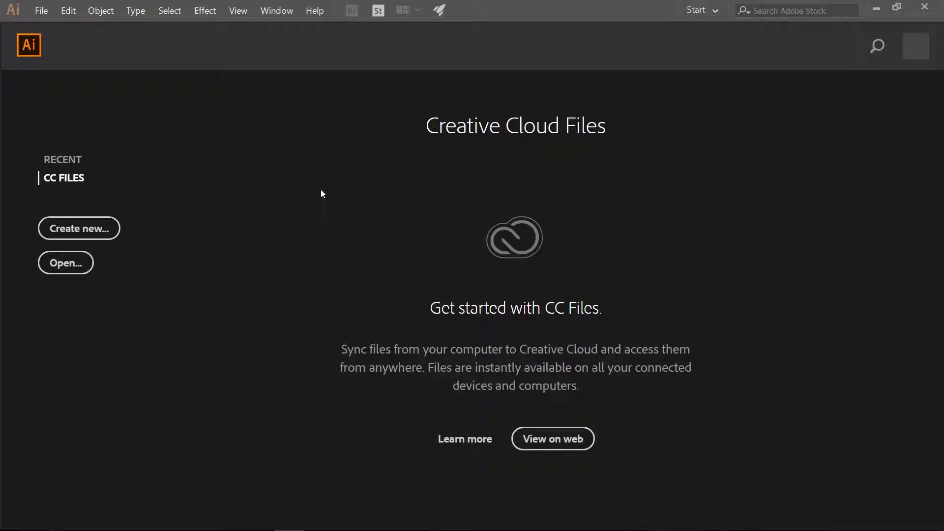
- Choose Create new on the start screen to open the New Document dialog
left_click(77, 230)
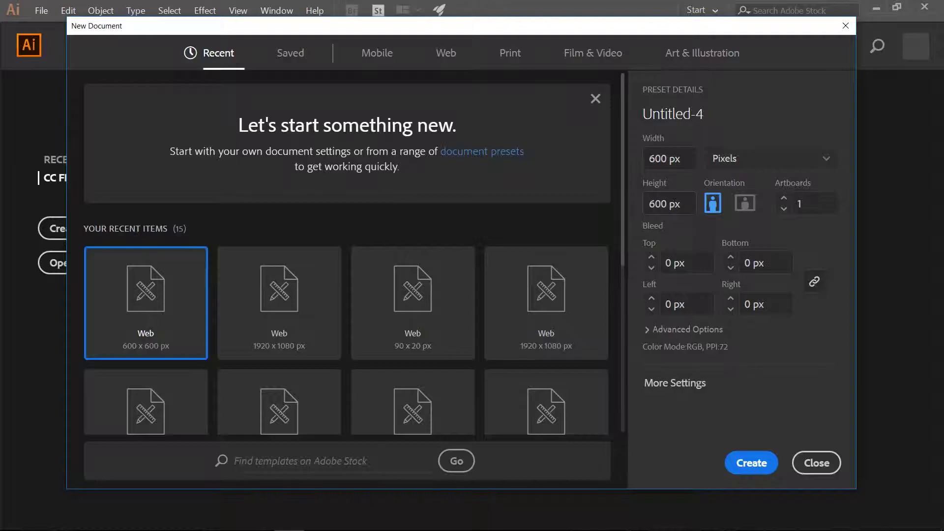
- Create the 600 × 600 px document and view its artboard at 100% zoom
left_click(756, 464)
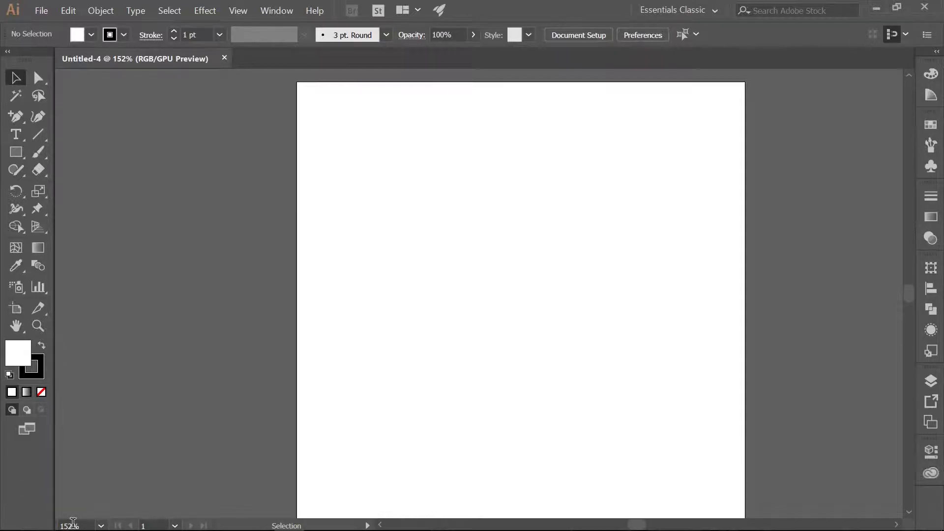
left_click(100, 526)
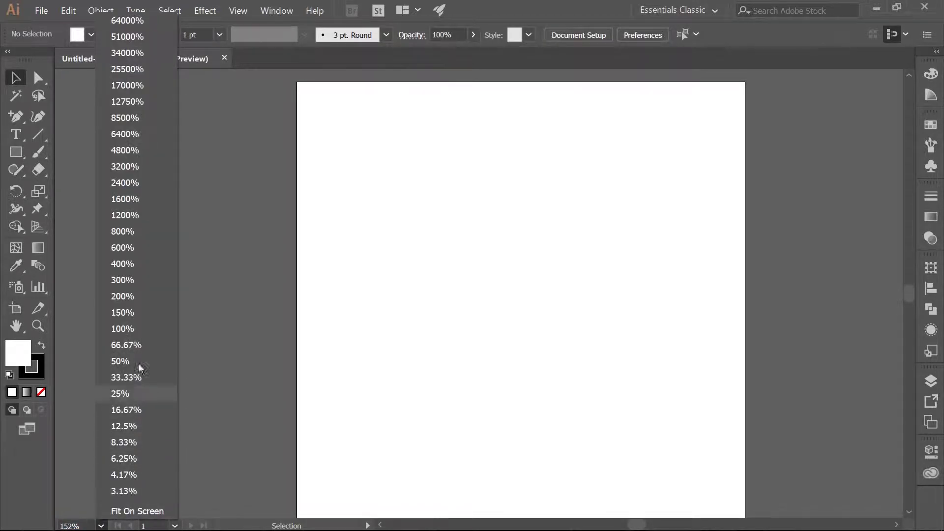
left_click(133, 329)
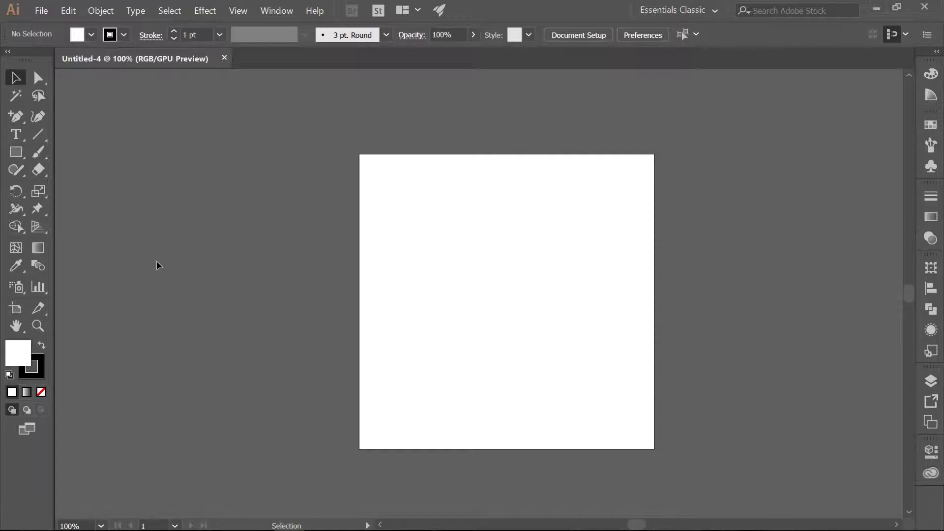
key("m")
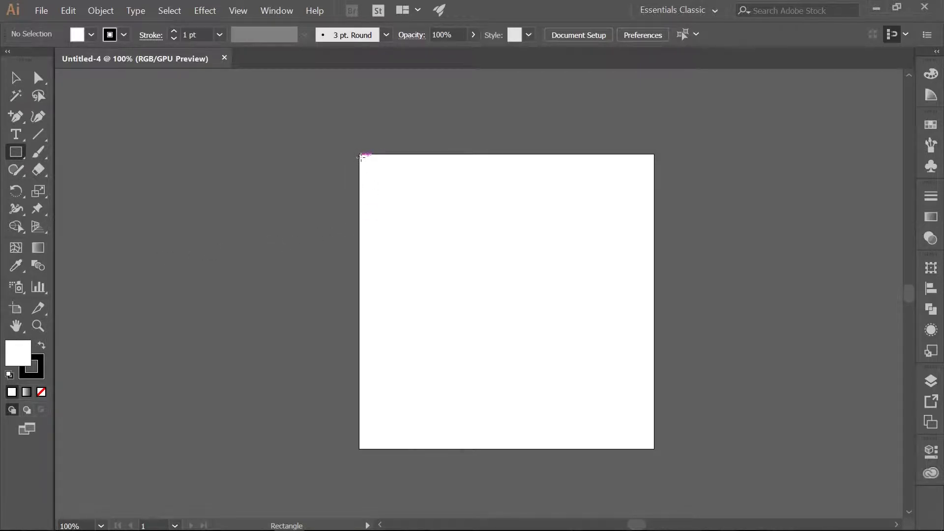
- Draw an artboard-sized rectangle with no stroke and a #2b2b2b dark grey fill
left_click_drag(359, 155, 654, 449)
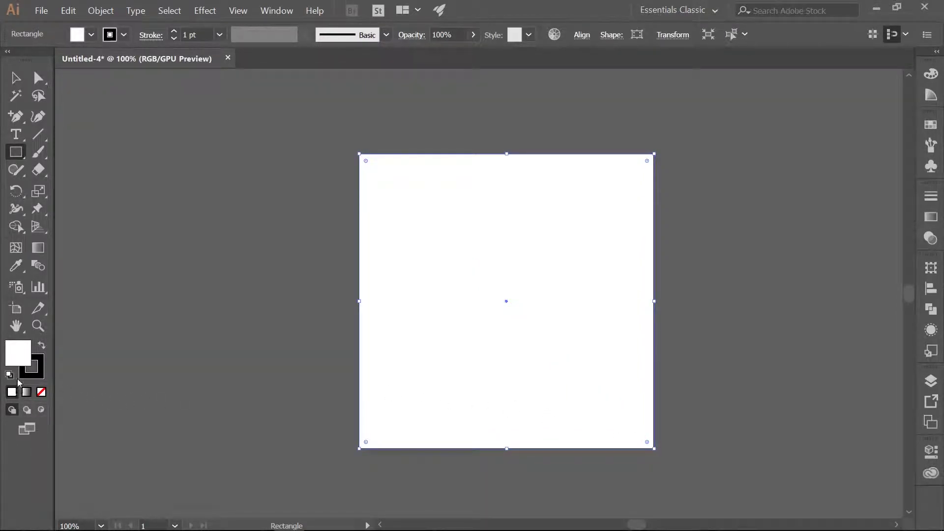
left_click(34, 377)
left_click(41, 391)
left_click(17, 353)
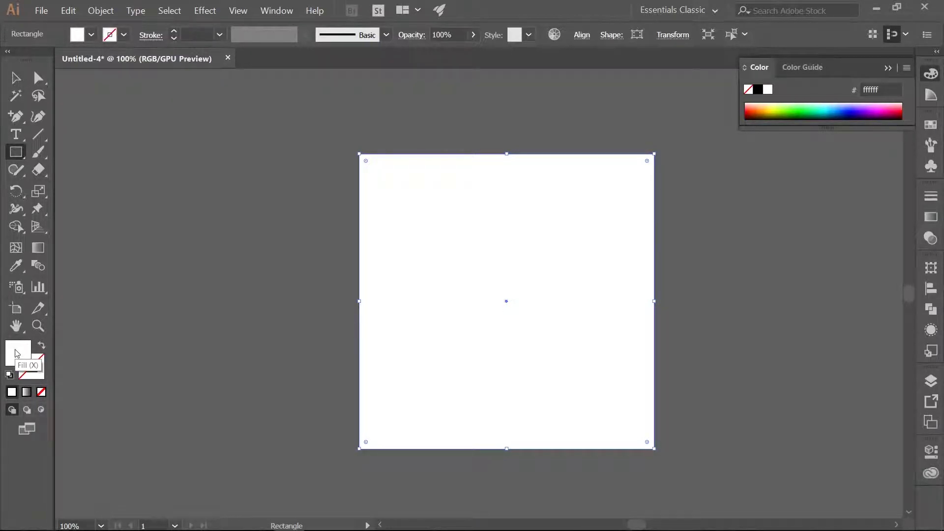
double_click(17, 353)
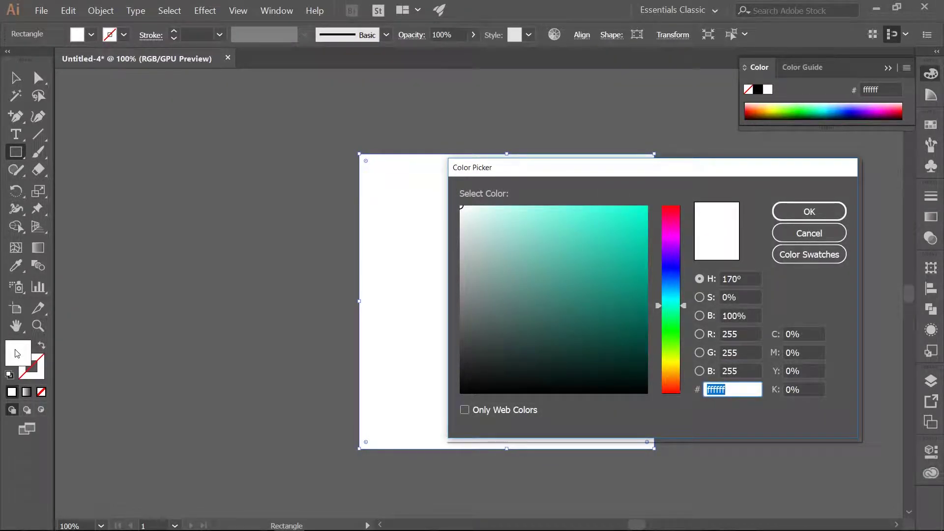
type("2b2b2b")
key("Return")
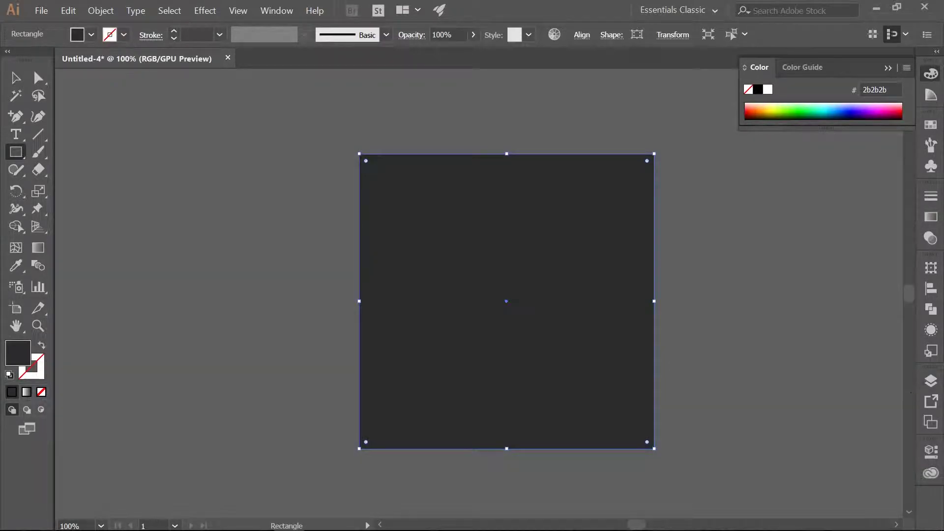
left_click(927, 385)
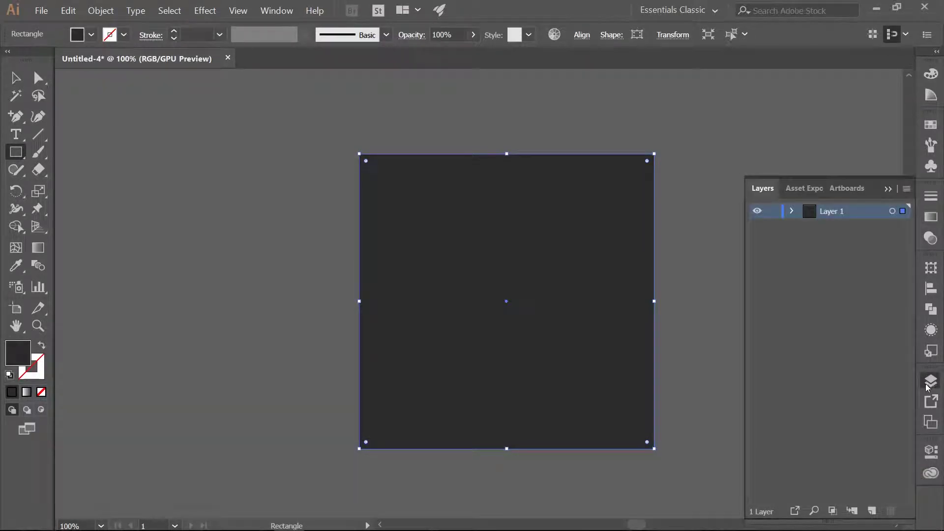
- Rename Layer 1 to 'background' and lock it
double_click(833, 210)
type("background")
left_click(773, 213)
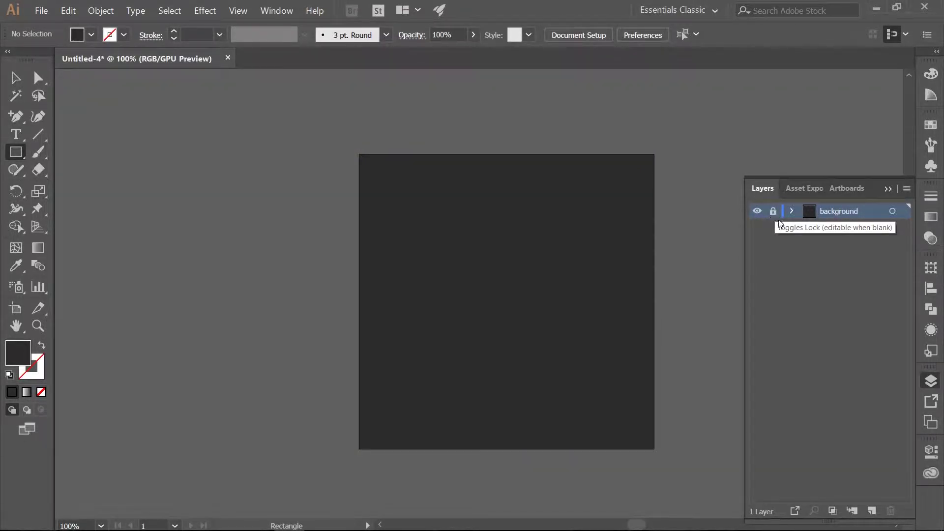
- Add a new layer above it named 'coin'
left_click(871, 510)
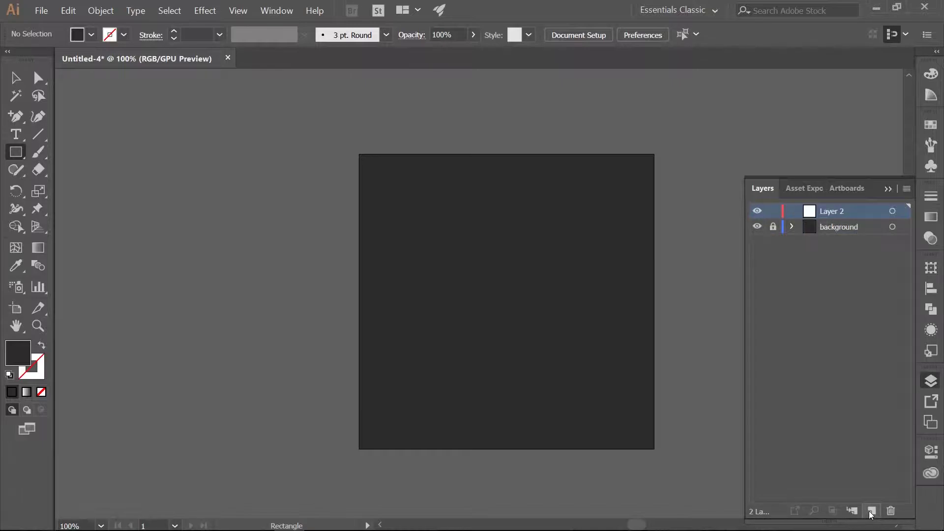
double_click(835, 213)
type("coin")
left_click(887, 191)
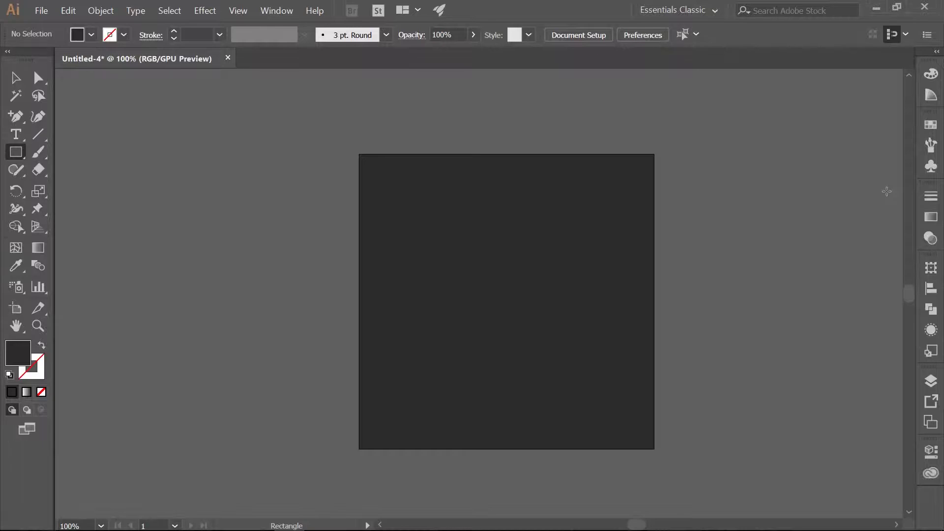
key("l")
- Place a 400 × 400 px circle on the artboard with the Ellipse tool
left_click(536, 219)
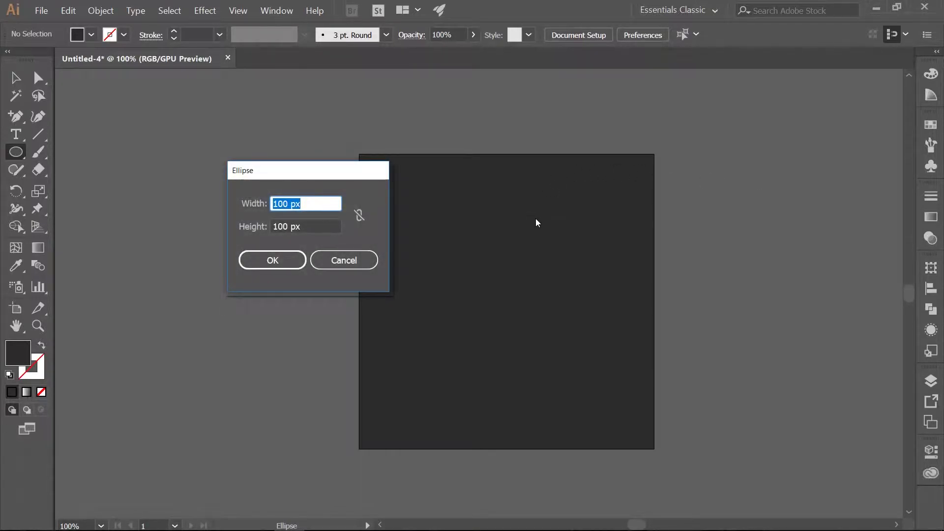
type("400")
key("Tab")
type("400")
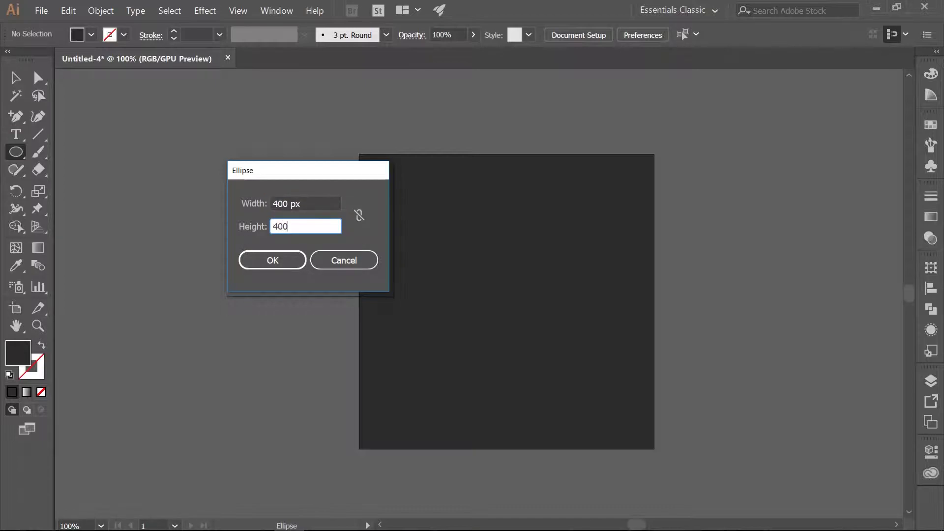
key("Return")
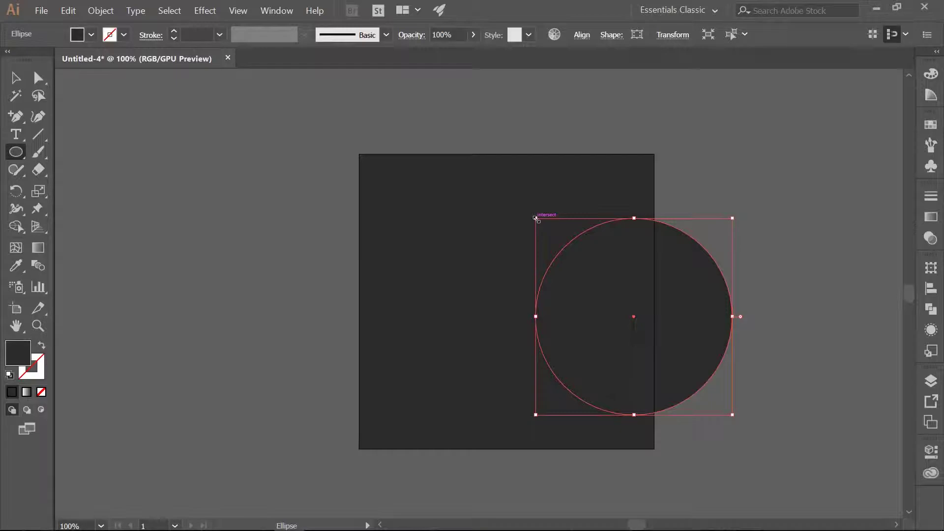
left_click(934, 221)
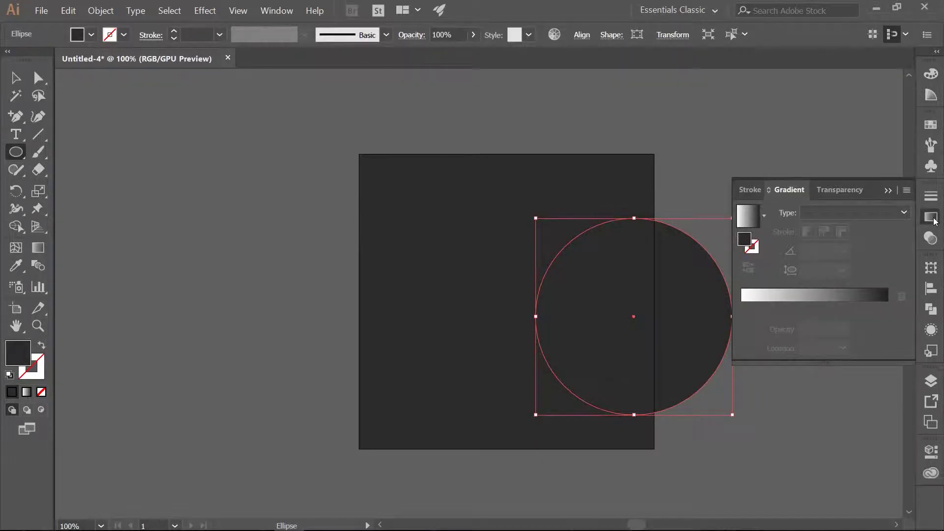
- Fill the circle with a linear gradient from yellow to orange (R=251 G=176 B=59)
left_click(744, 219)
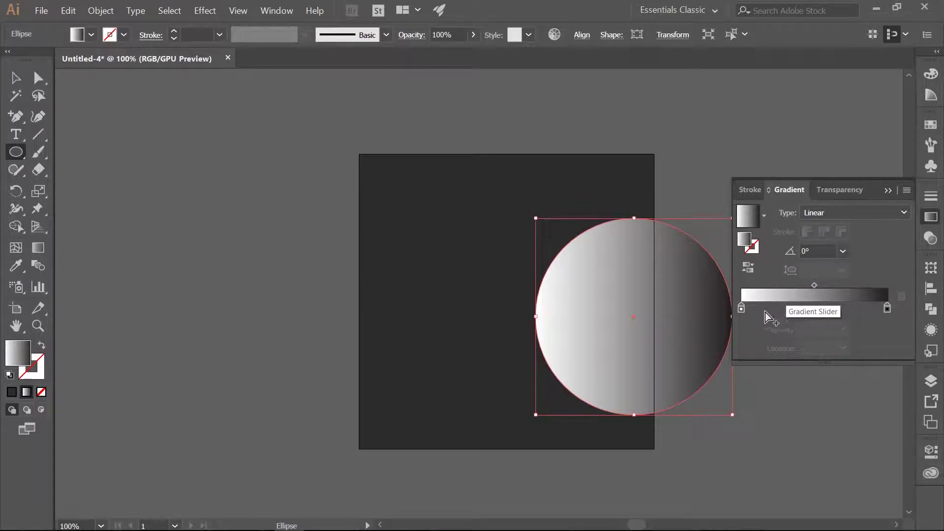
double_click(741, 309)
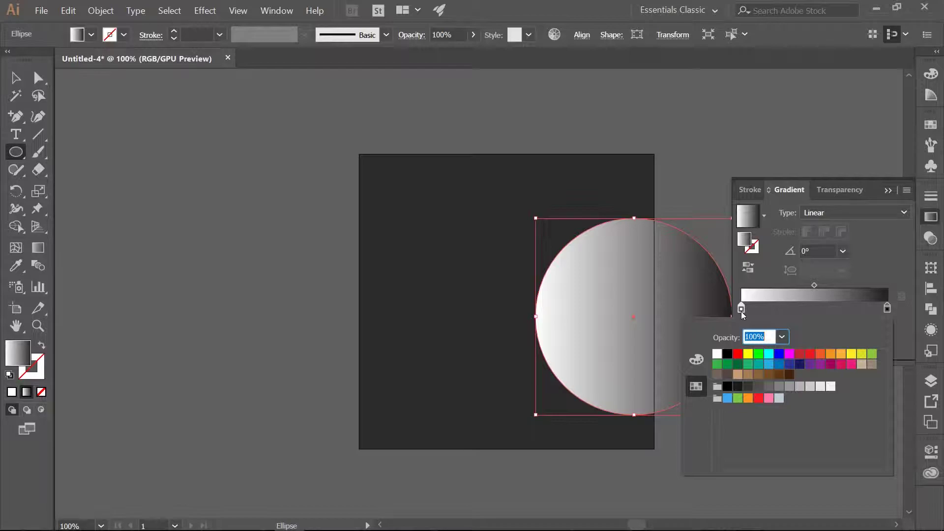
left_click(852, 355)
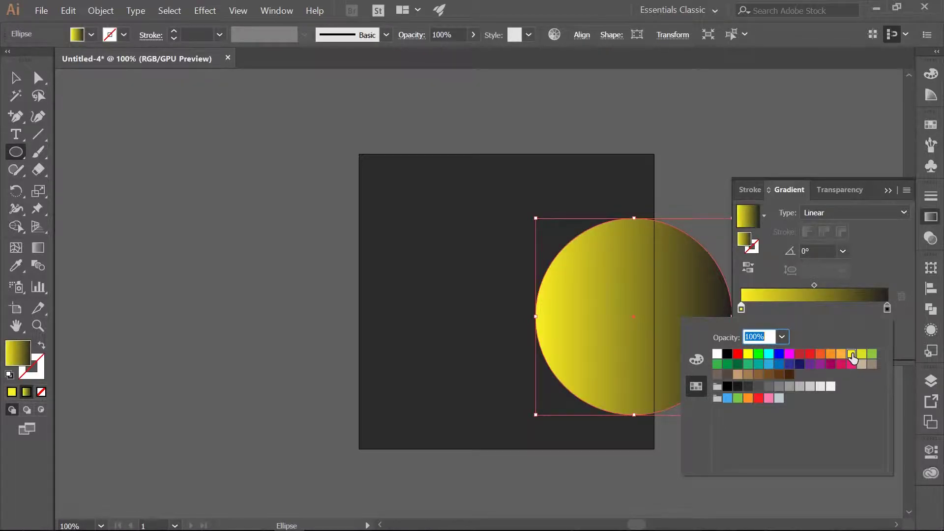
left_click(871, 257)
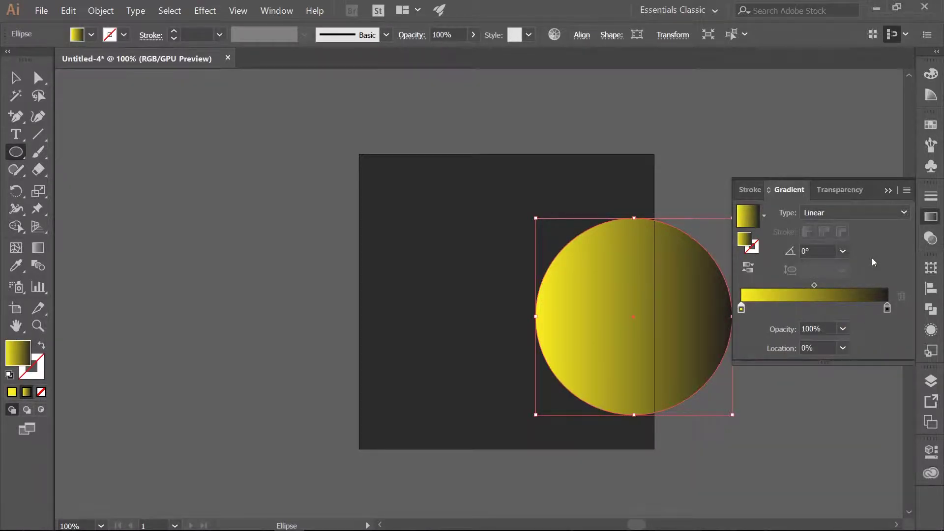
double_click(886, 308)
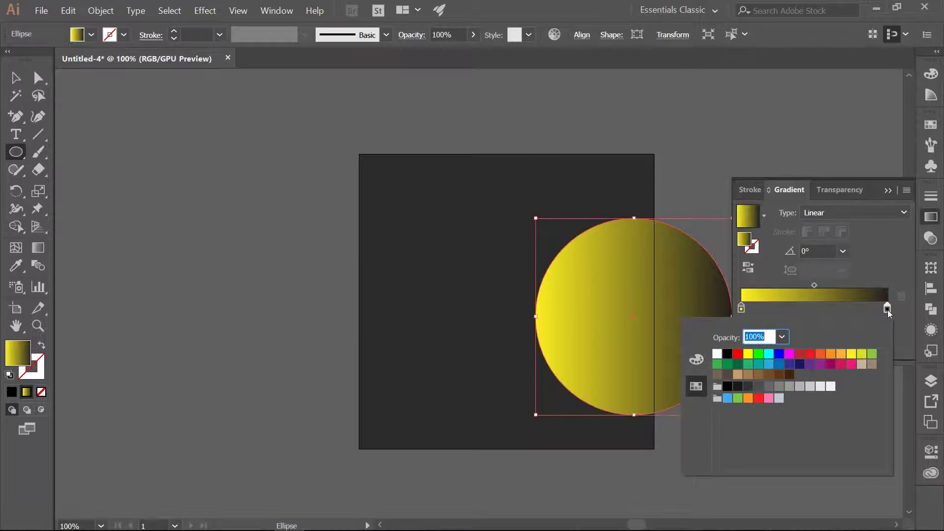
left_click(841, 355)
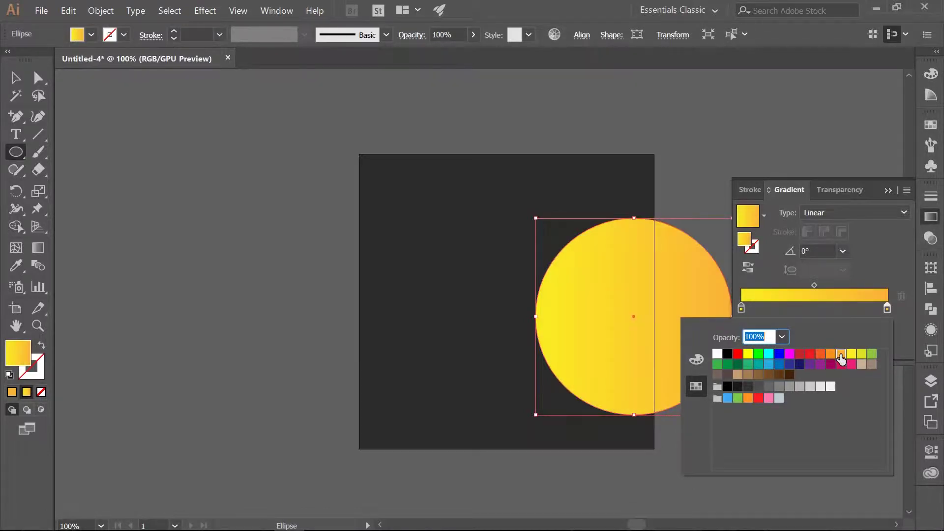
left_click(886, 260)
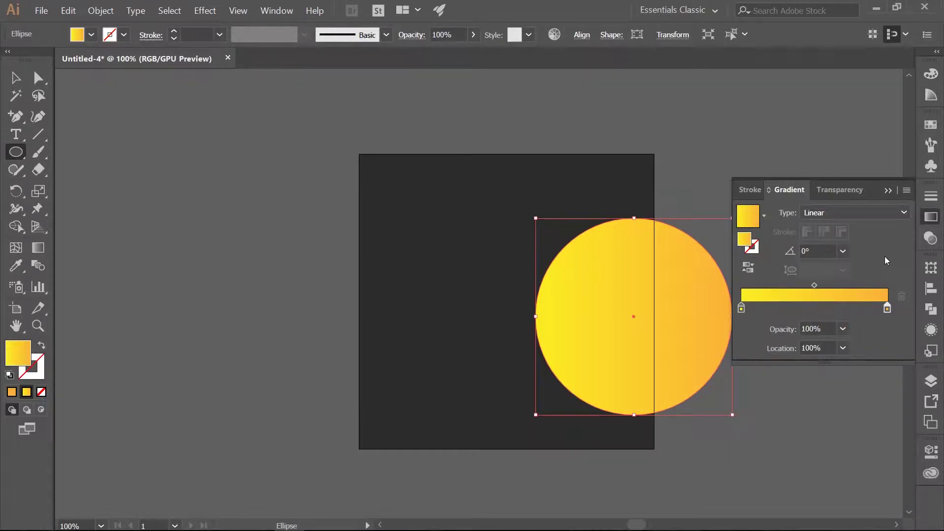
- Set the gradient angle to -30° and the orange stop's location to 55%
left_click(808, 251)
type("-3")
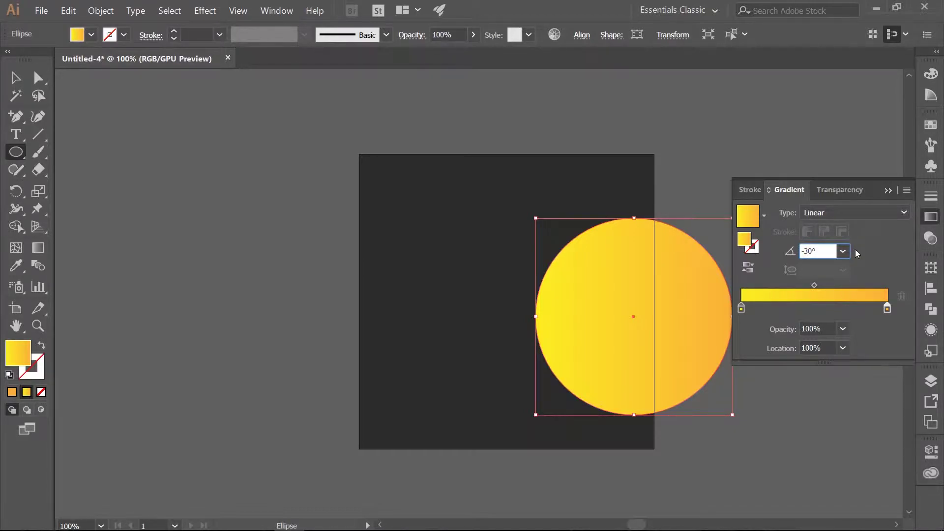
key("Tab")
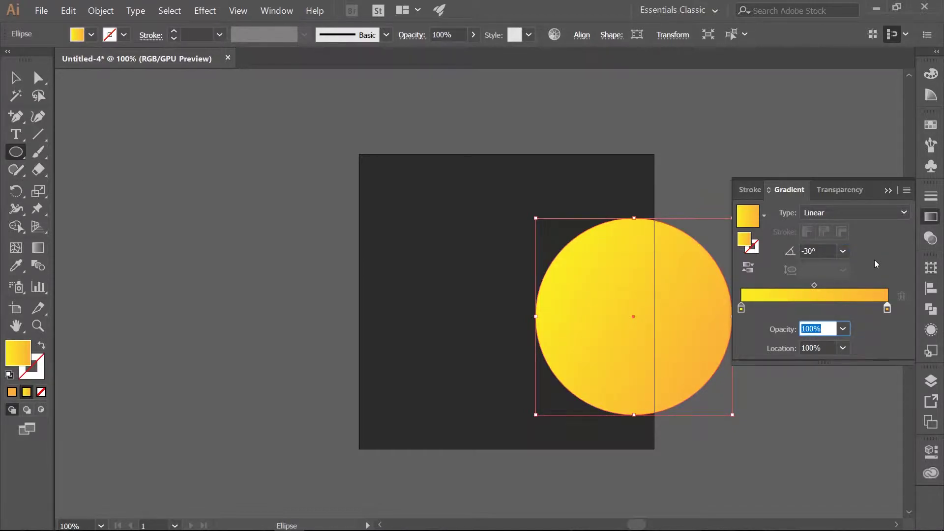
left_click(887, 310)
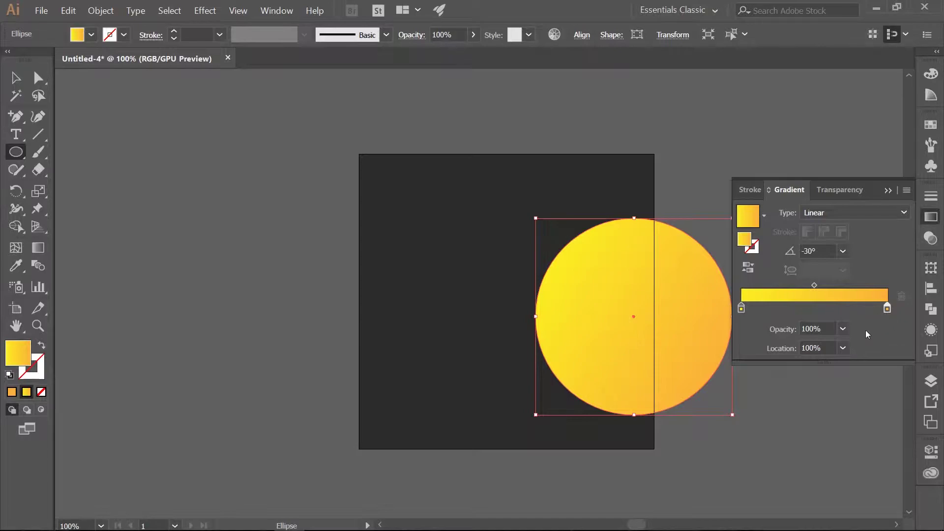
left_click_drag(813, 348, 792, 347)
type("55")
key("Return")
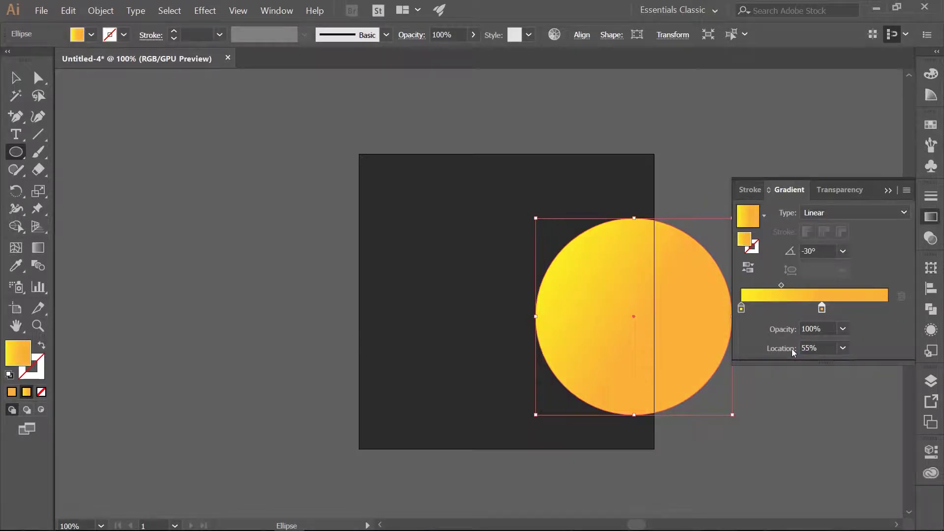
- Move the gradient circle to the centre of the artboard
left_click(887, 190)
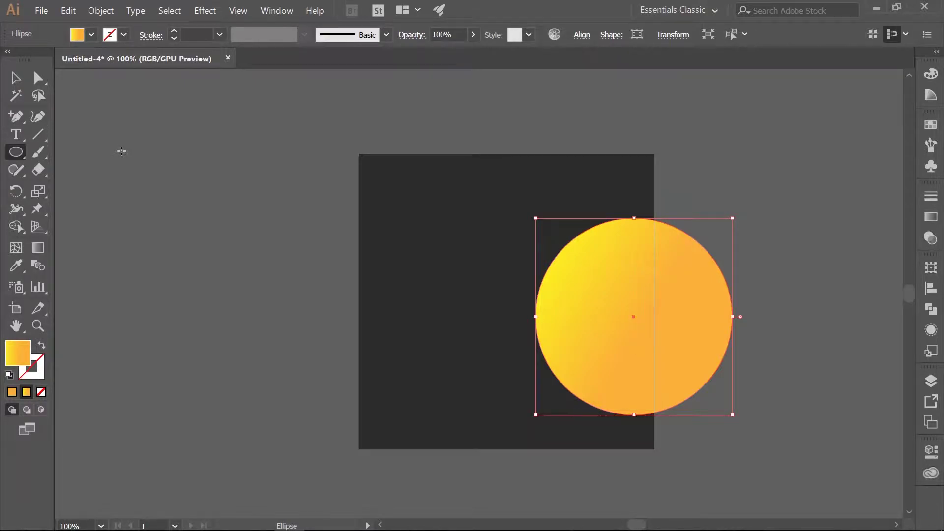
key("v")
left_click_drag(607, 268, 482, 256)
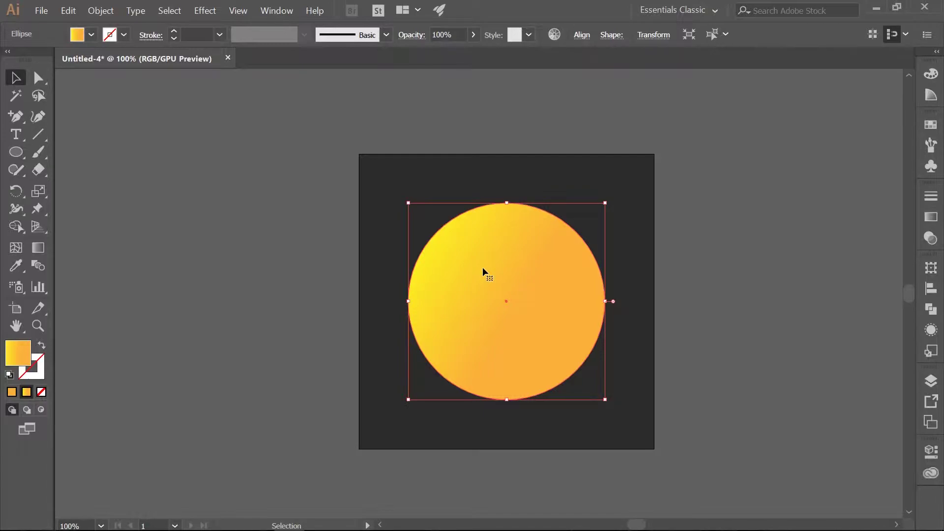
- Apply an Inner Glow: Multiply, 100% opacity, 10 px blur, colour #333333, from the edge
left_click(200, 11)
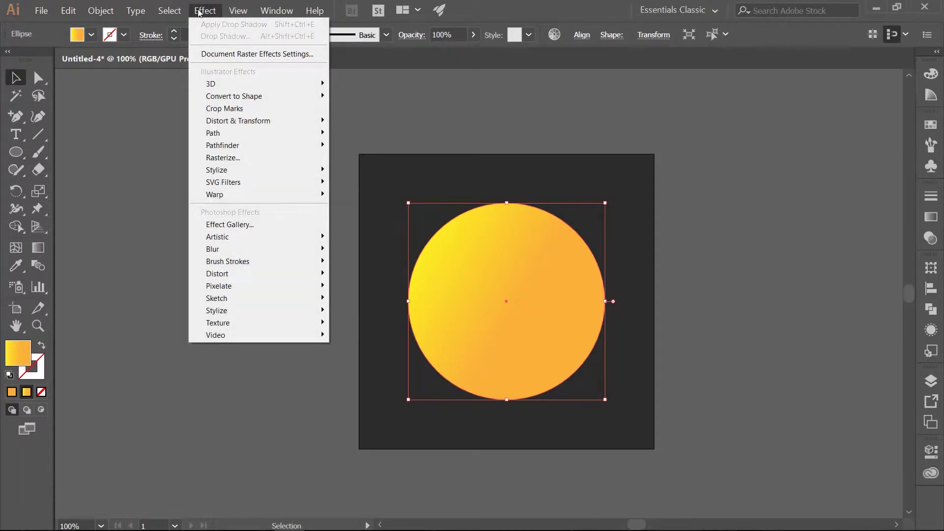
mouse_move(329, 170)
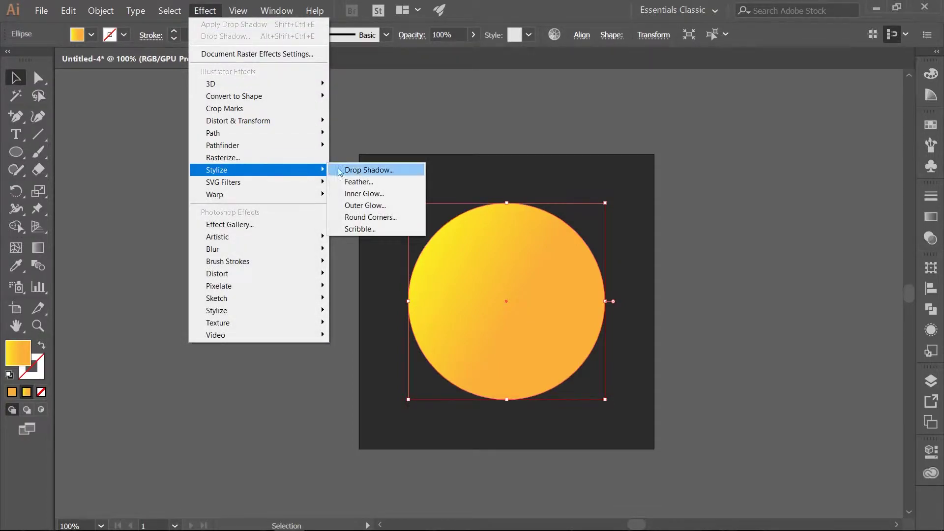
left_click(370, 193)
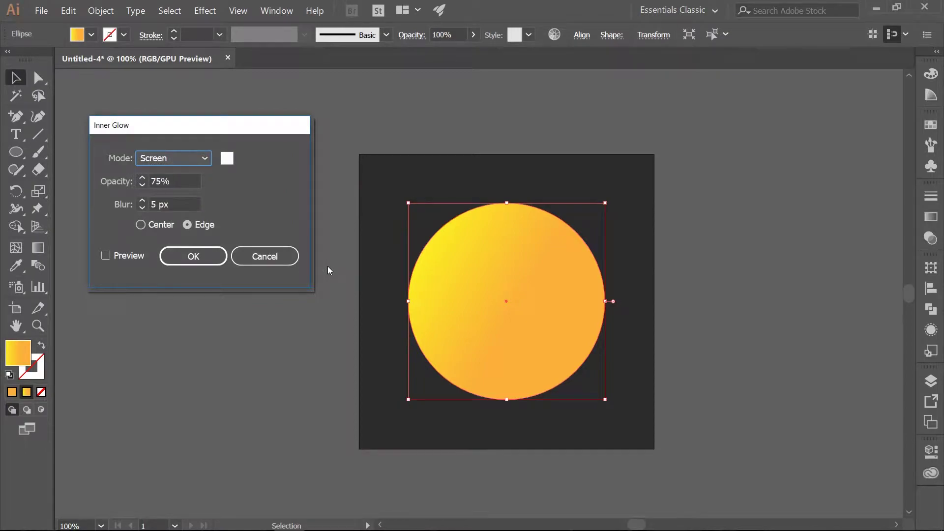
left_click(205, 164)
left_click(179, 194)
left_click(154, 181)
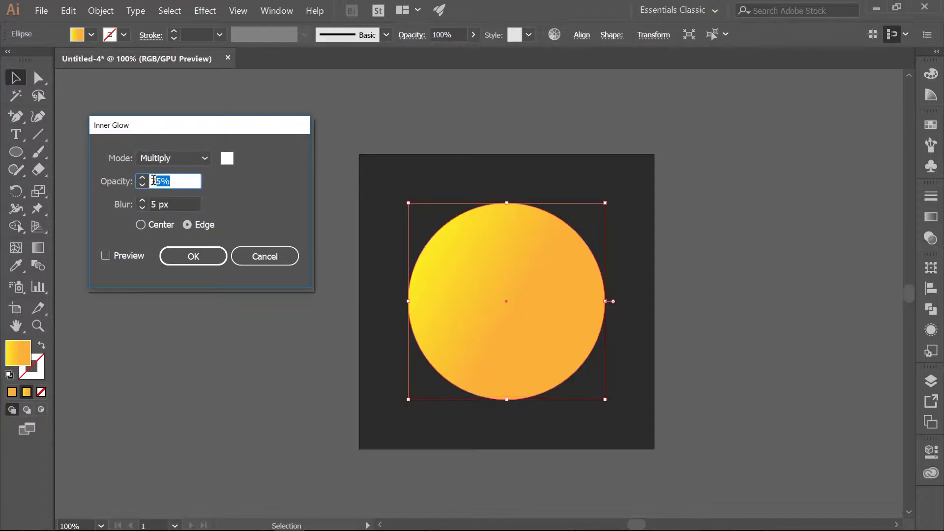
type("71")
key("BackSpace")
key("BackSpace")
type("100")
key("Tab")
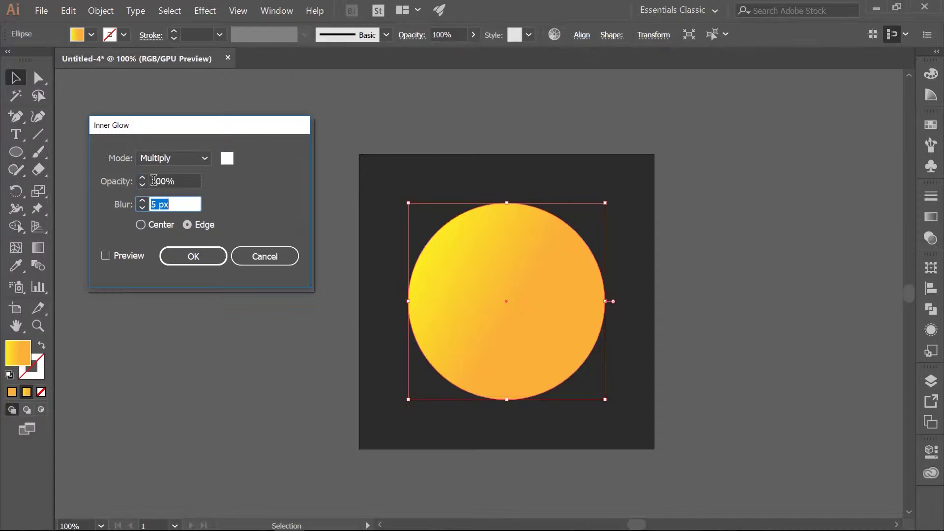
type("10")
left_click(227, 158)
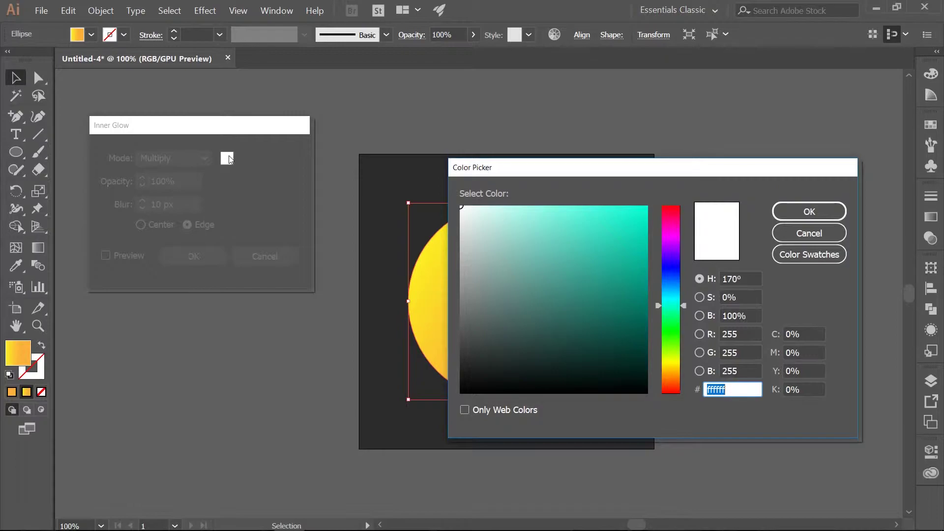
type("333333")
key("Return")
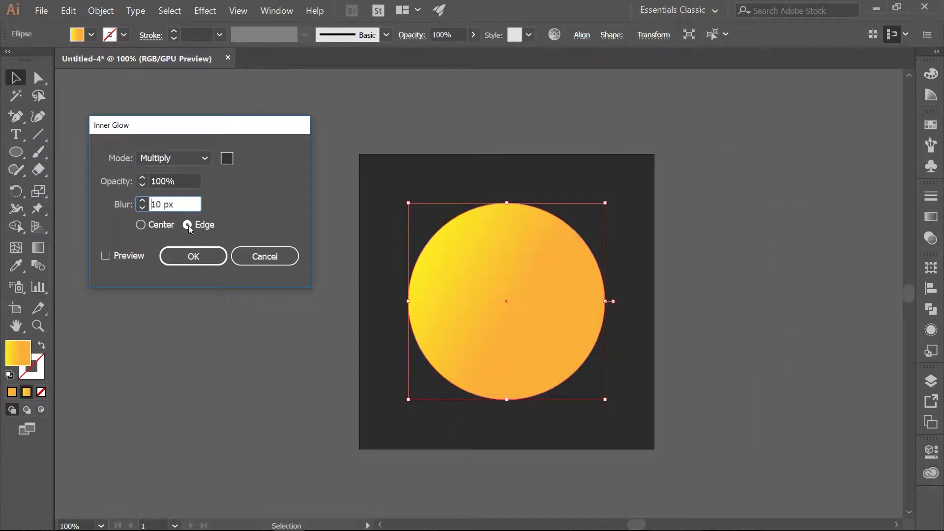
left_click(189, 256)
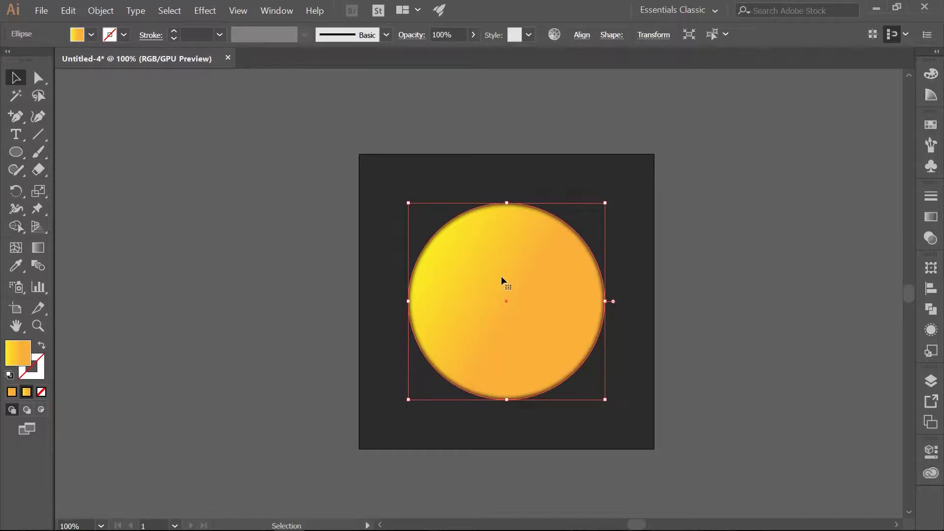
- Create a 45 px Offset Path around the circle to form the outer rim
key("ctrl+h")
key("ctrl+h")
key("ctrl+h")
key("ctrl+h")
left_click(94, 12)
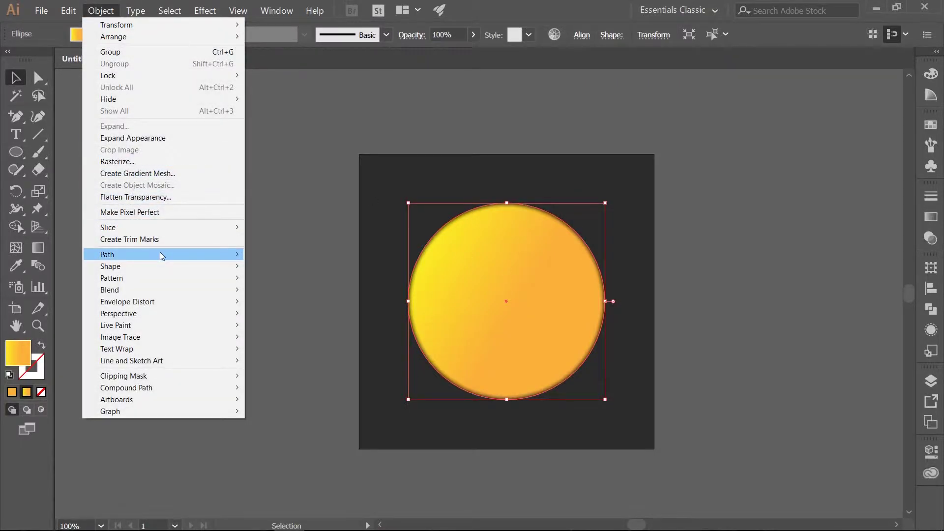
mouse_move(160, 252)
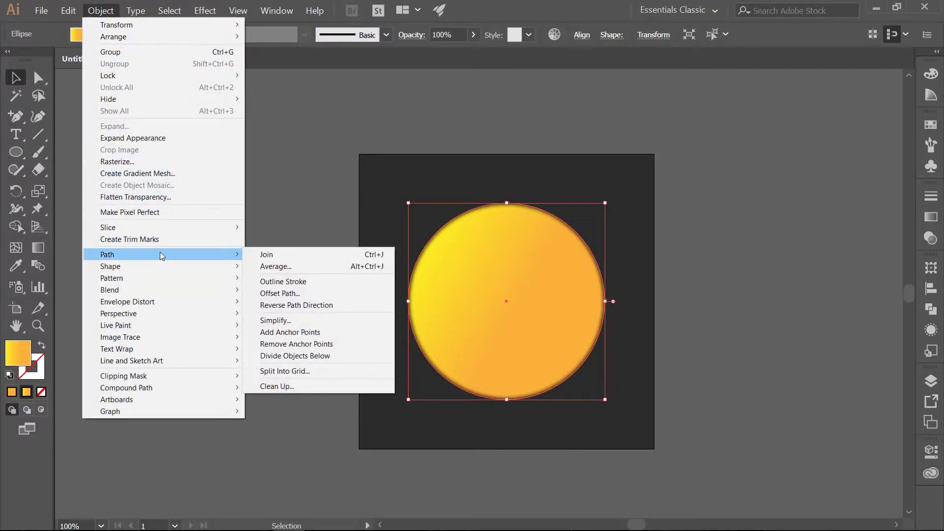
left_click(301, 293)
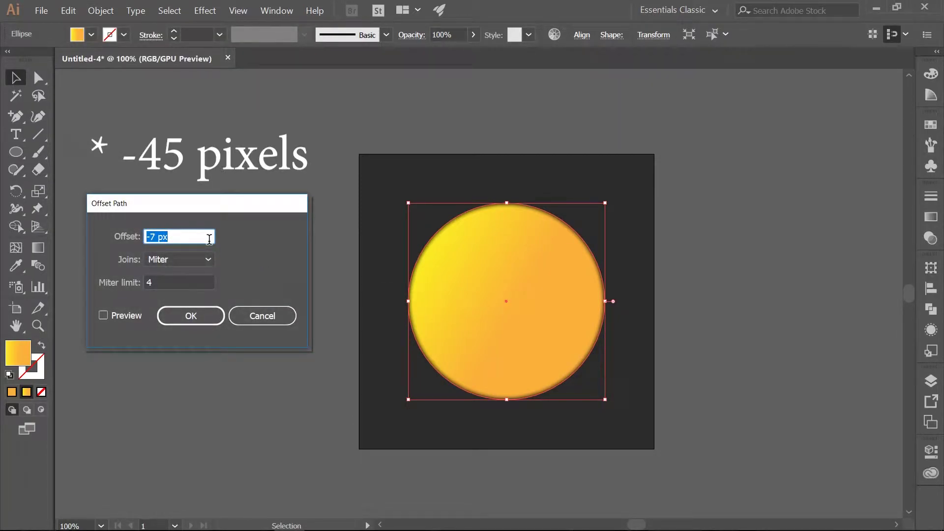
type("45")
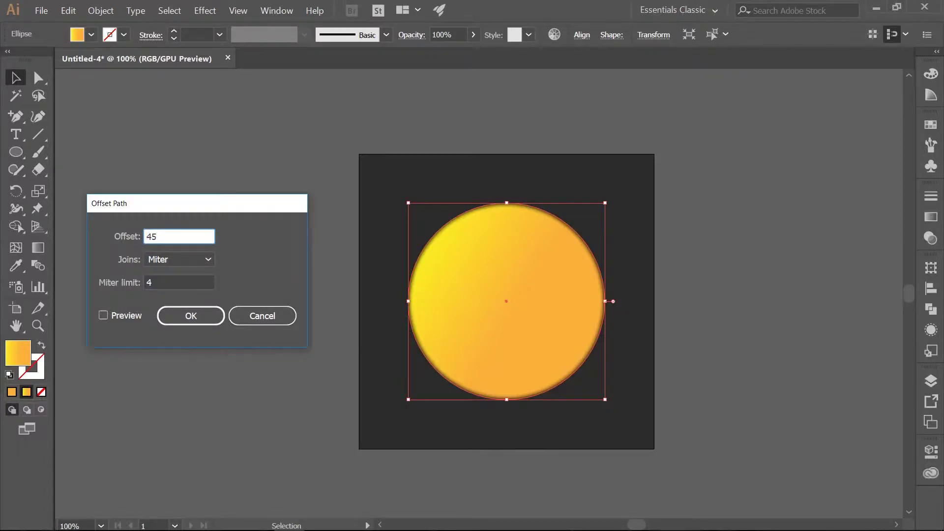
key("Return")
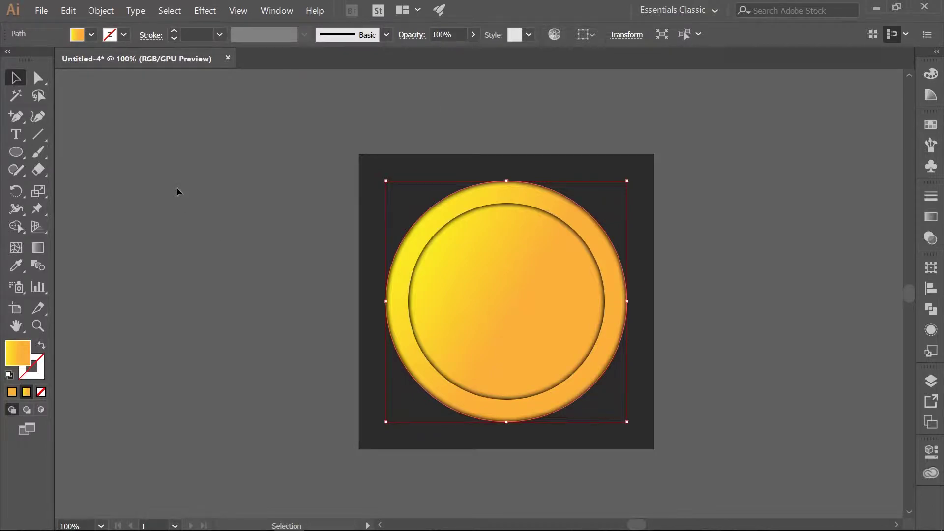
- Draw a five-pointed star outward from the coin's centre with the Star tool
left_click(17, 156)
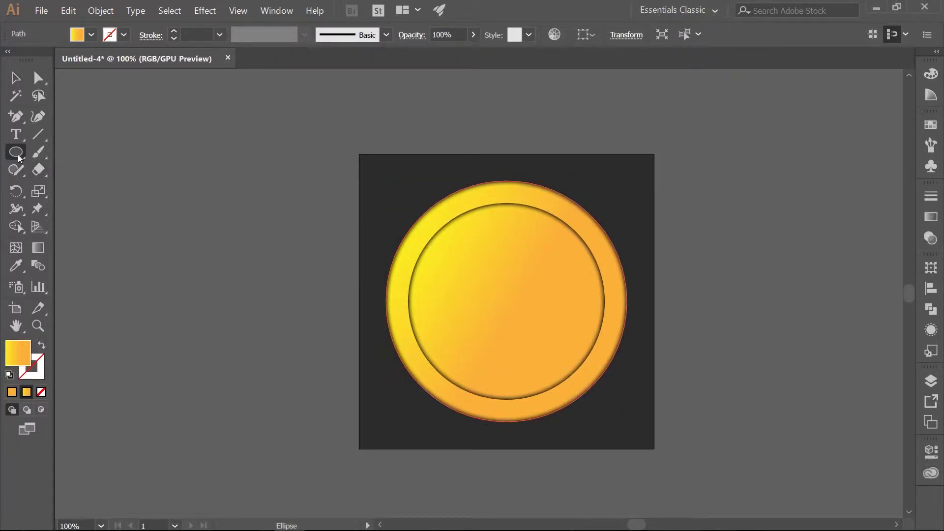
left_click(76, 223)
left_click_drag(506, 297, 559, 242)
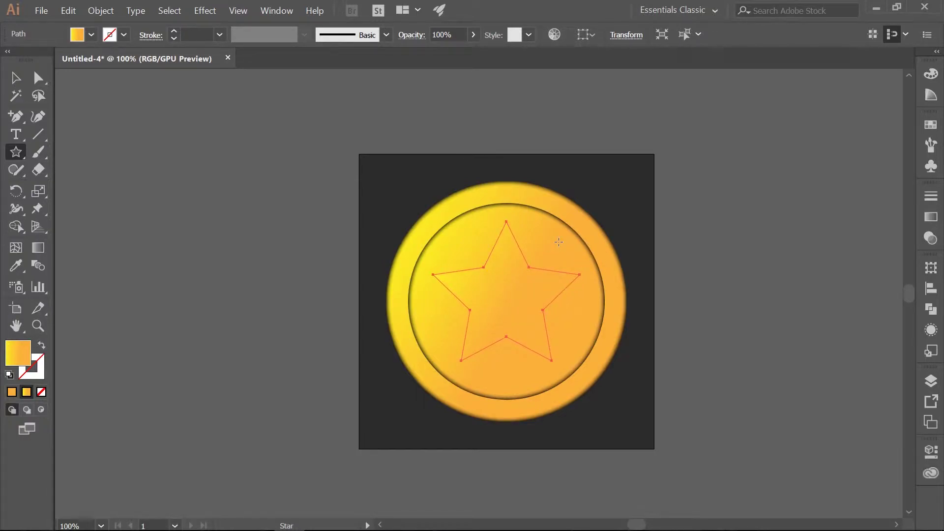
- Change the star gradient's left stop to light orange #fcb10f (R252, G177, B15)
left_click(930, 218)
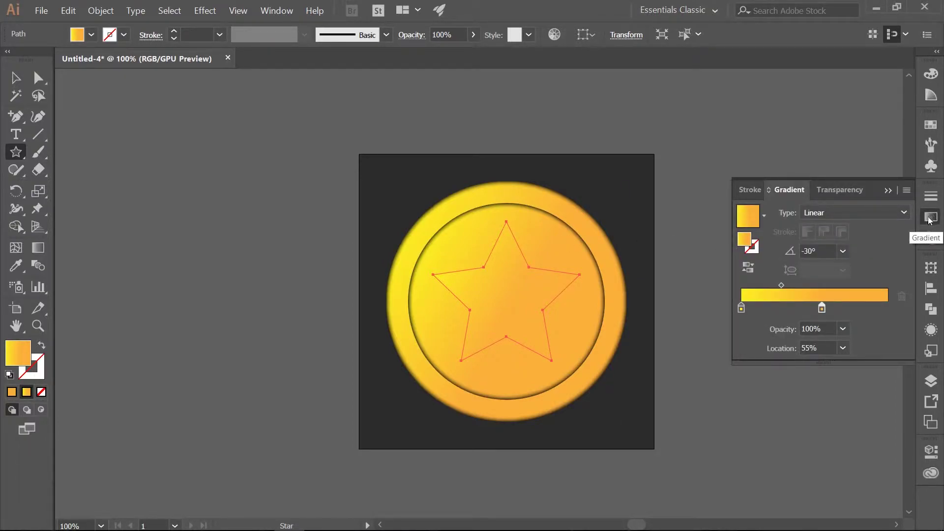
double_click(741, 309)
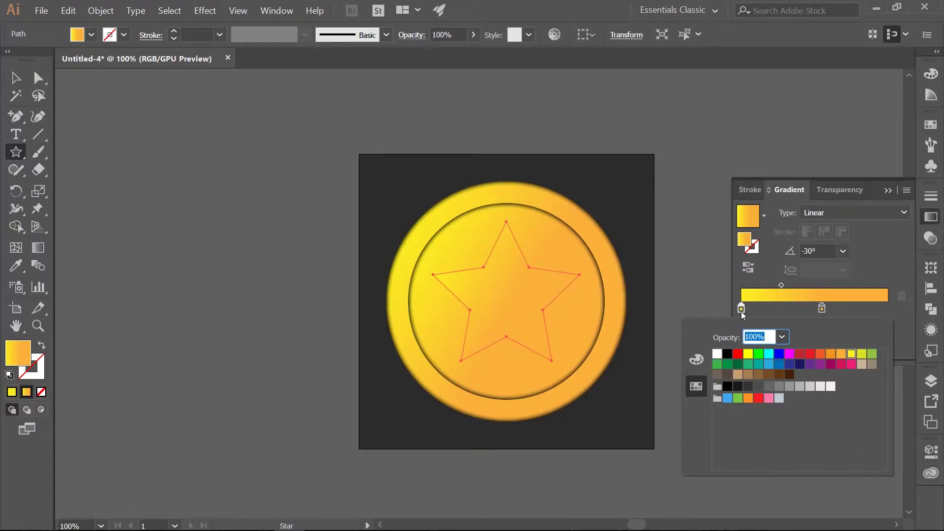
left_click(695, 362)
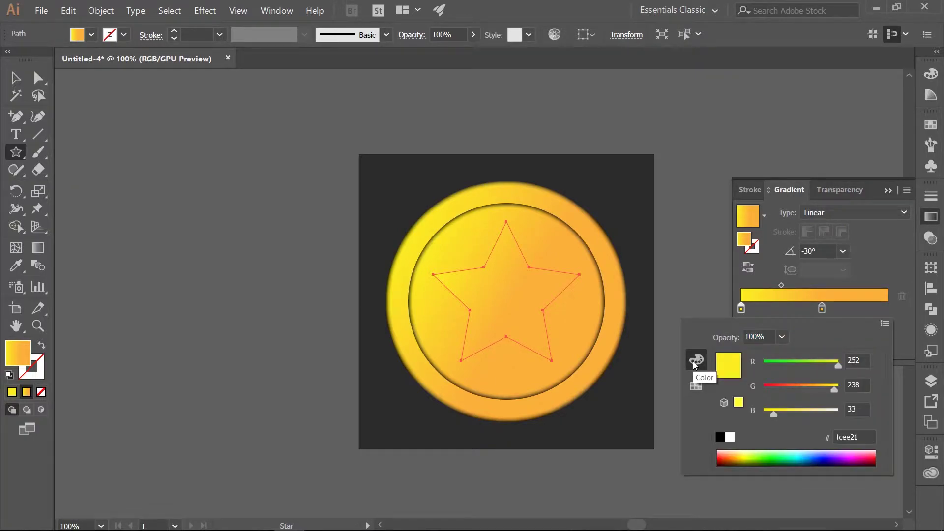
left_click(863, 362)
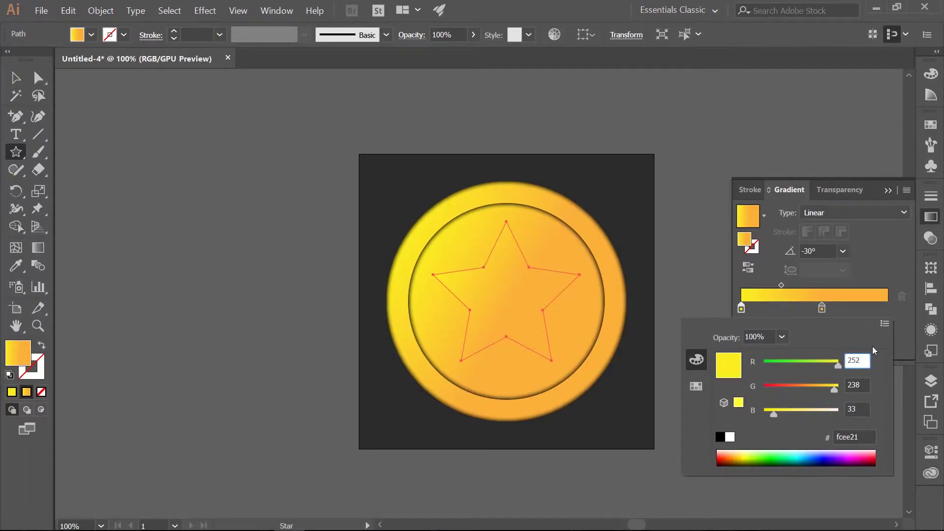
key("Tab")
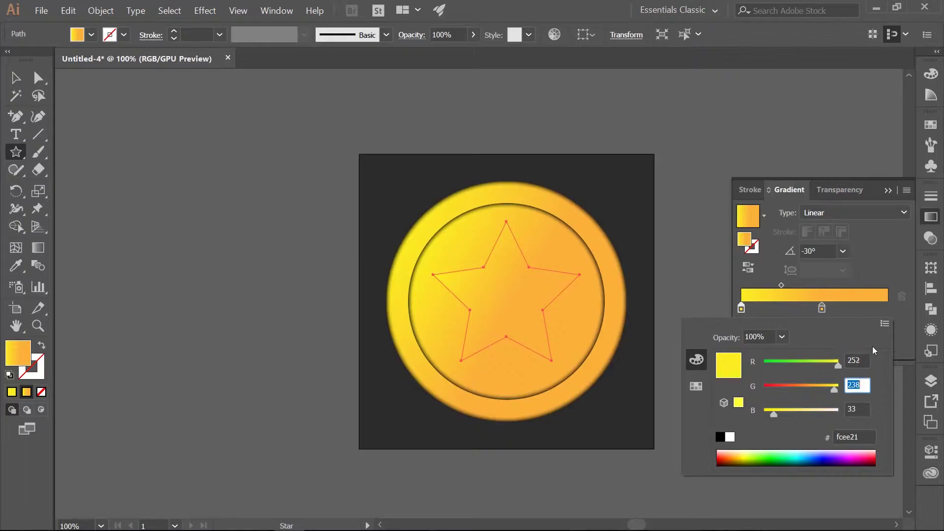
type("177")
key("Tab")
type("15")
key("Tab")
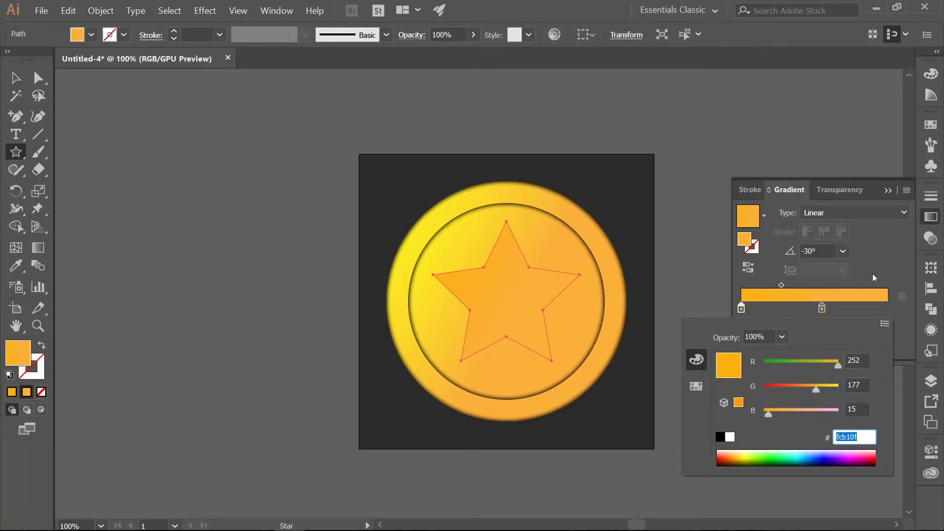
key("Return")
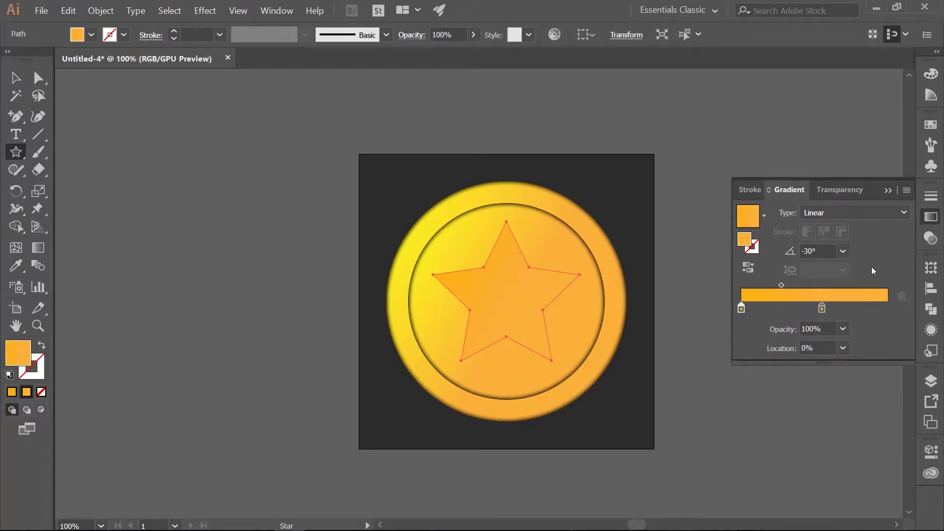
- Colour the star gradient's right stop deep orange #fc7000 (R252, G112, B0)
double_click(822, 310)
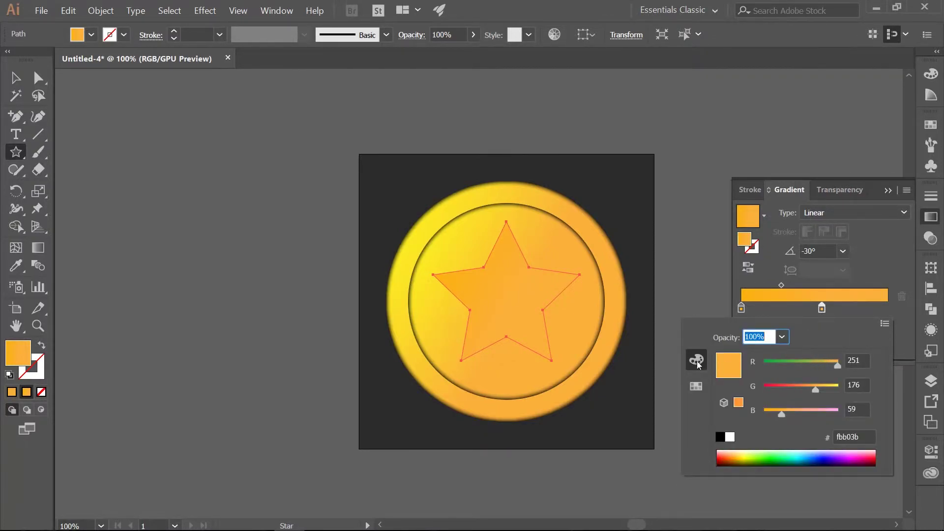
left_click(865, 362)
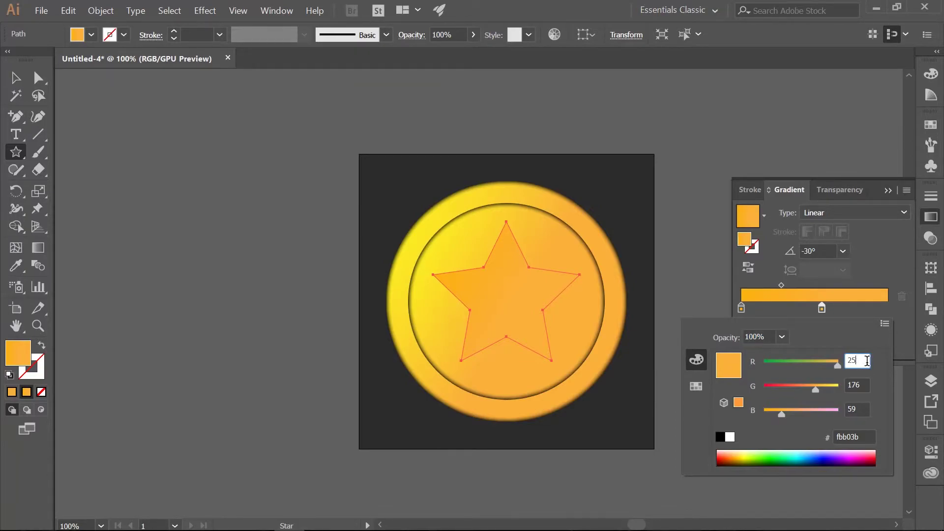
type("2")
key("Tab")
type("112")
key("Tab")
type("0")
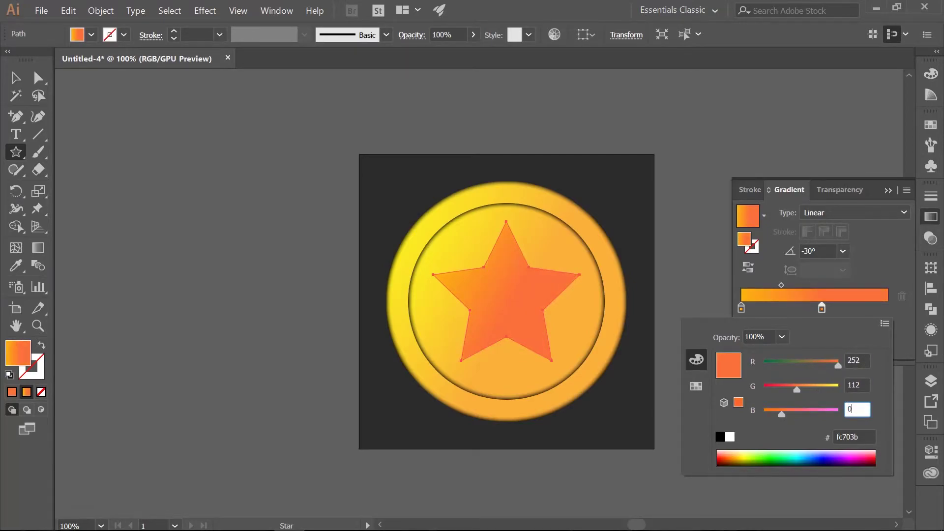
key("Tab")
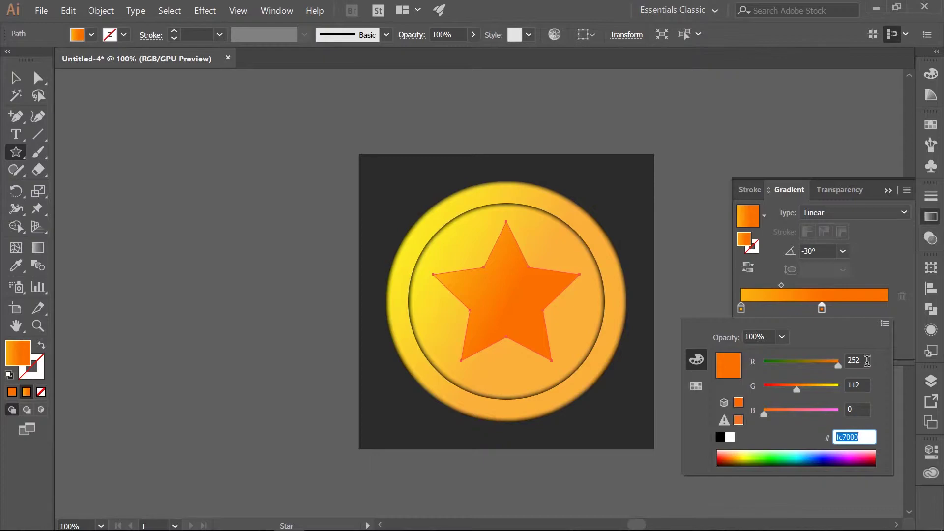
left_click(871, 263)
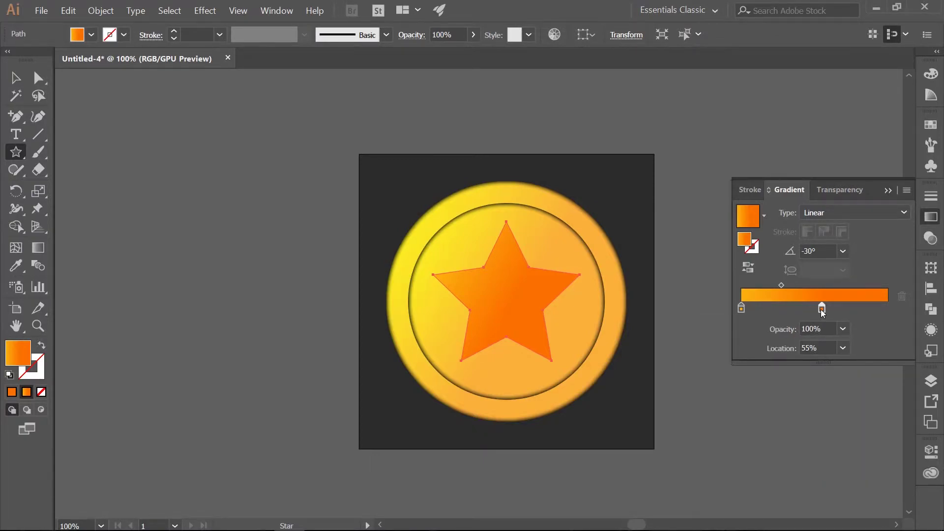
- Move the right gradient stop from 55% to 85% and collapse the Gradient panel
left_click(808, 348)
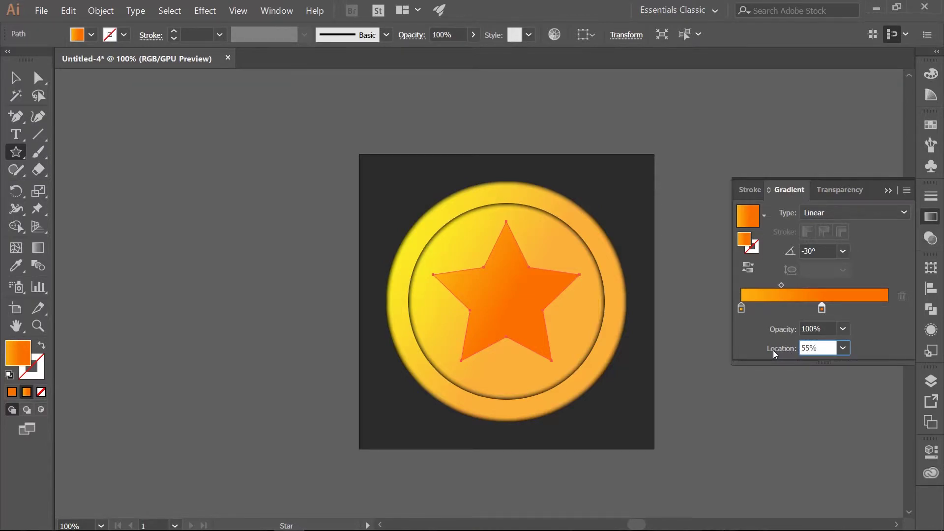
key("BackSpace")
key("BackSpace")
type("85")
key("Return")
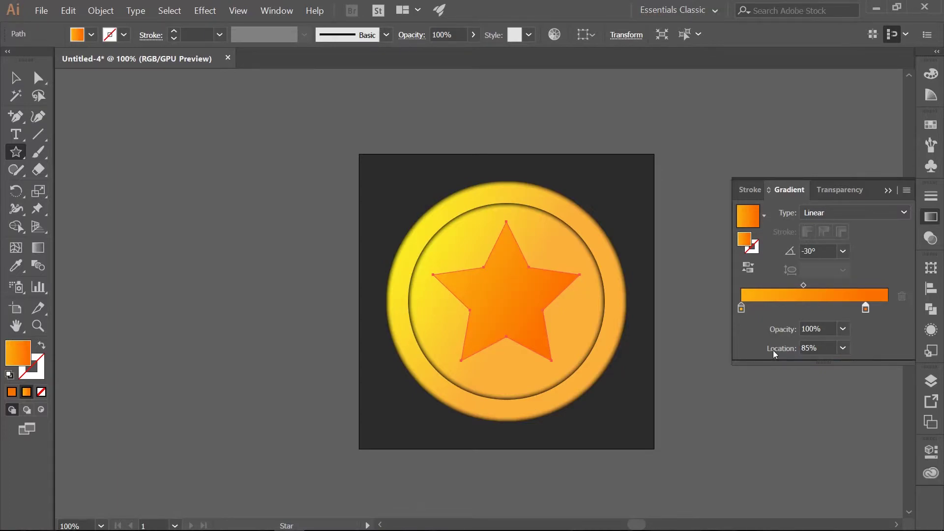
left_click(887, 190)
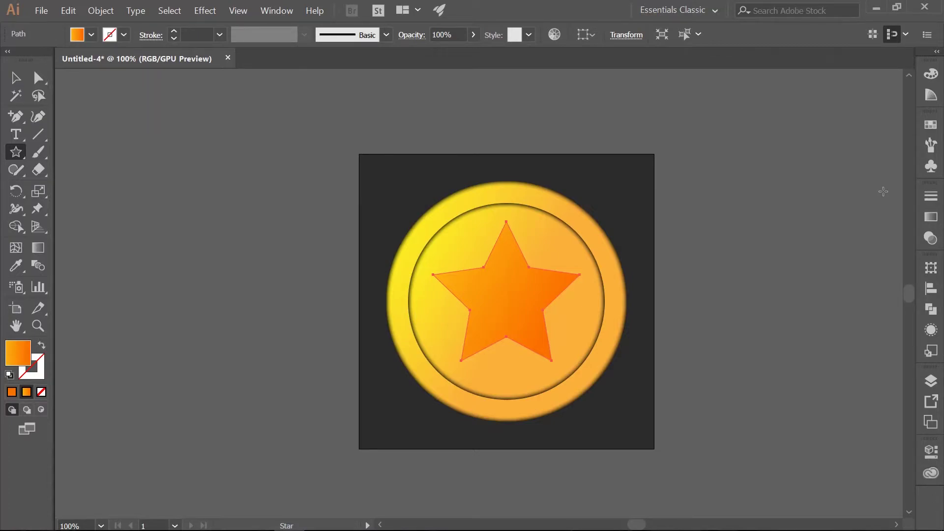
- Add an Outer Glow to the star in Multiply mode with dark grey #333333
left_click(205, 13)
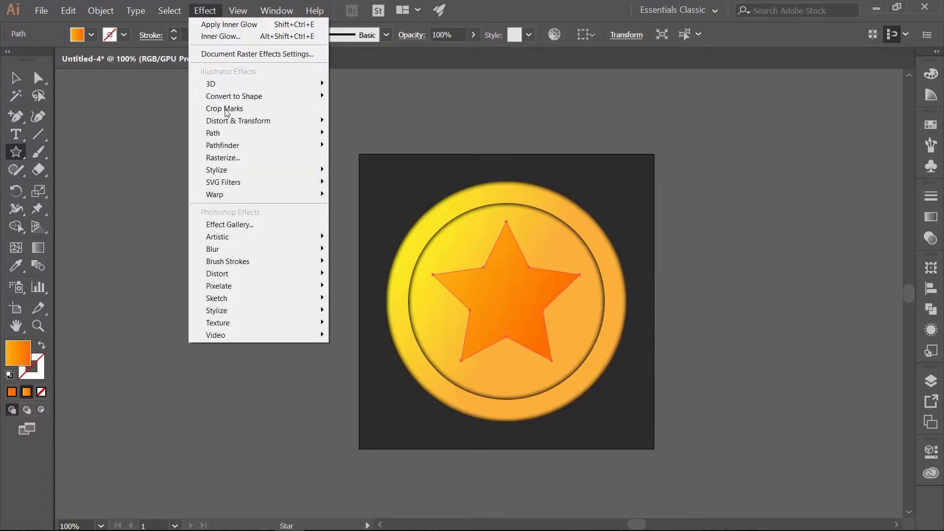
mouse_move(238, 170)
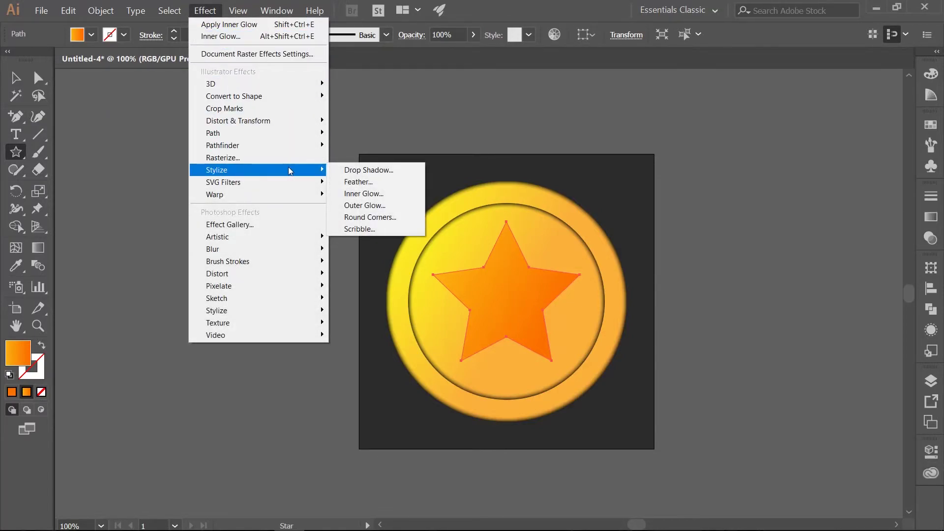
left_click(363, 205)
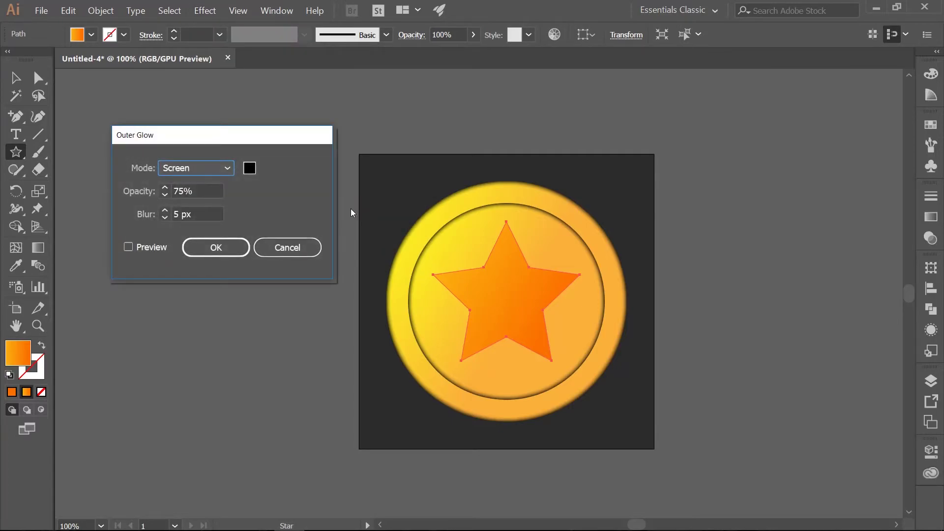
left_click(230, 167)
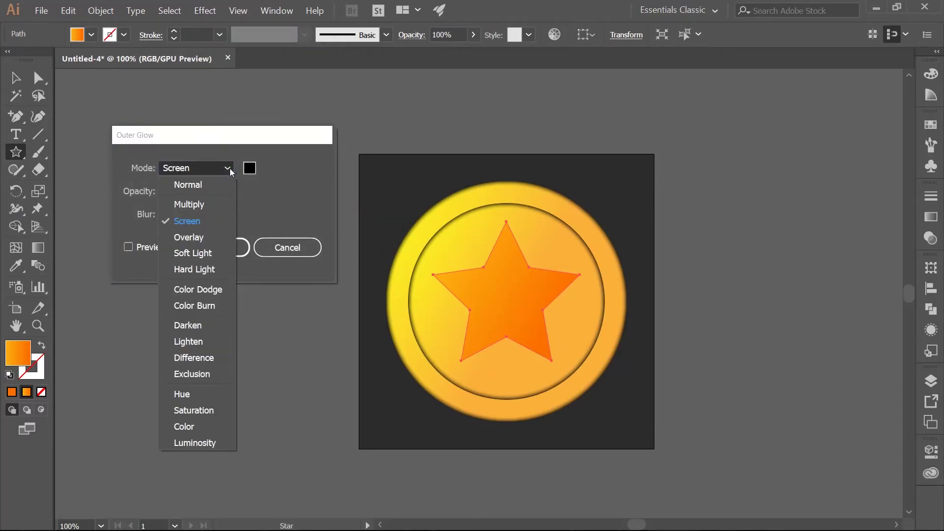
left_click(207, 199)
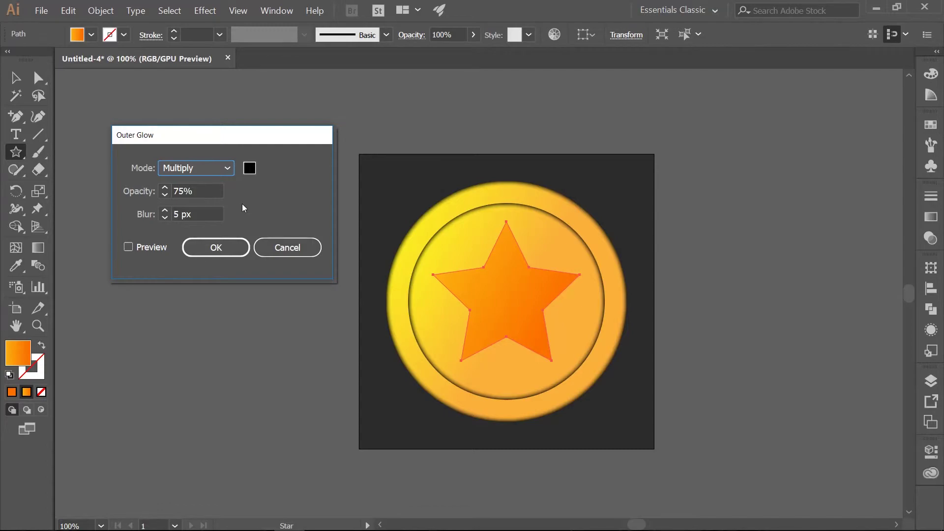
left_click(248, 169)
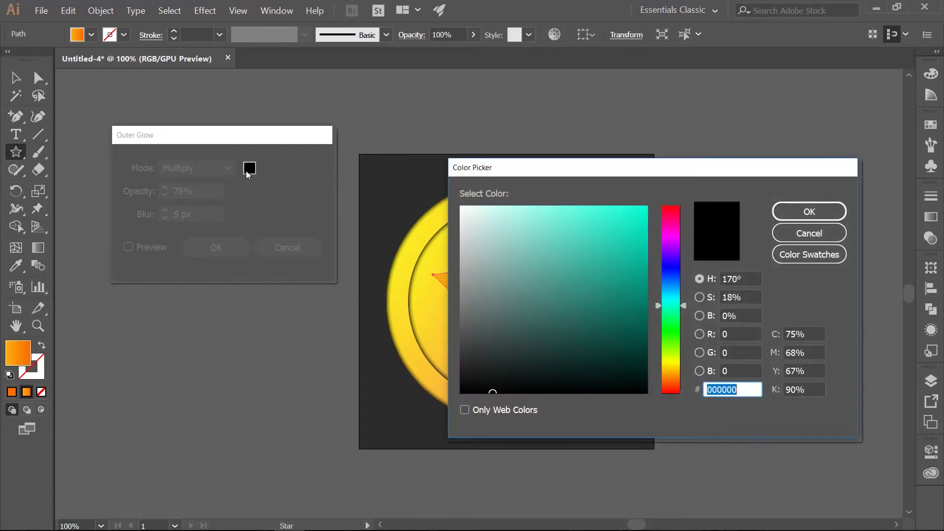
type("333333")
key("Return")
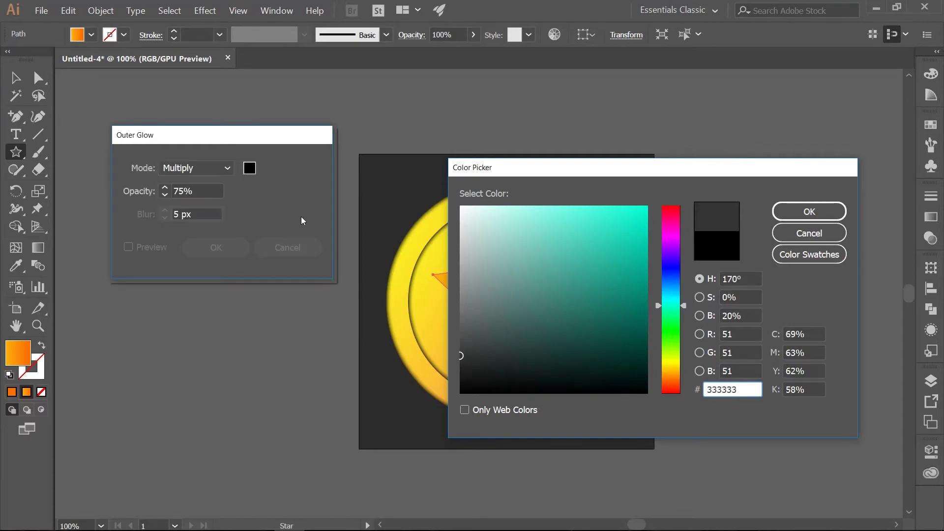
- Apply the glow at 100% opacity with 5 px blur, then deselect the star
left_click(194, 190)
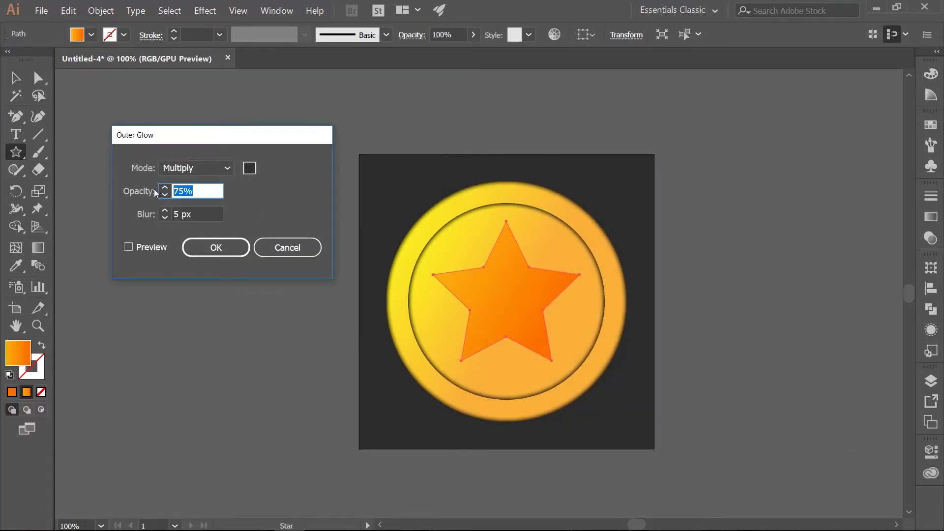
type("100")
key("Tab")
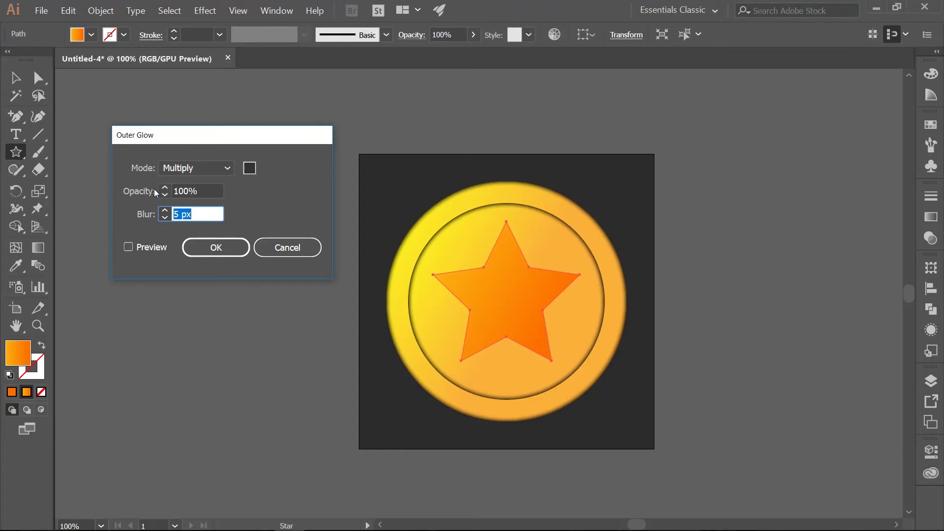
key("Return")
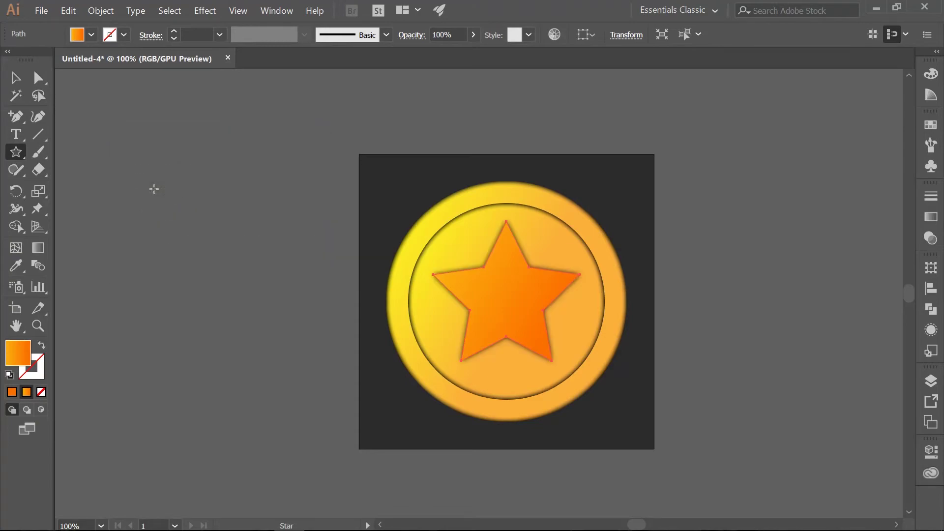
key("v")
left_click(149, 169)
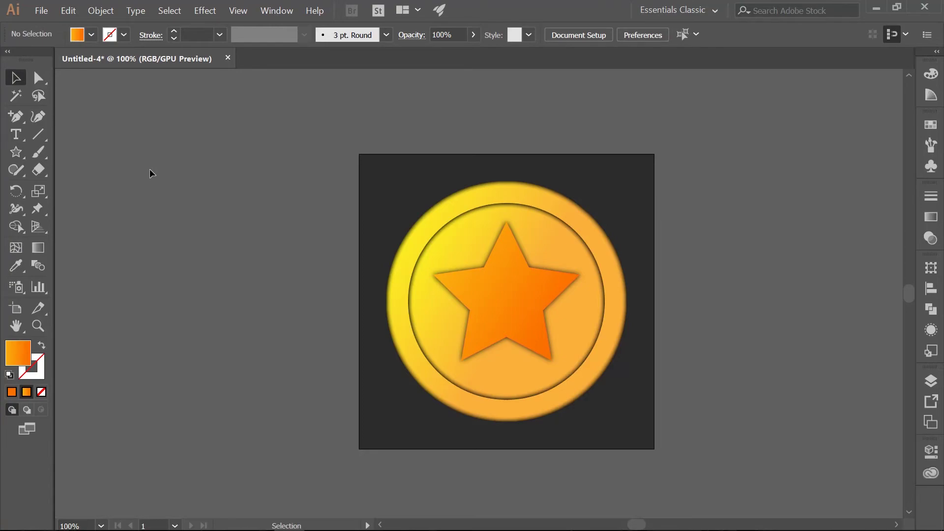